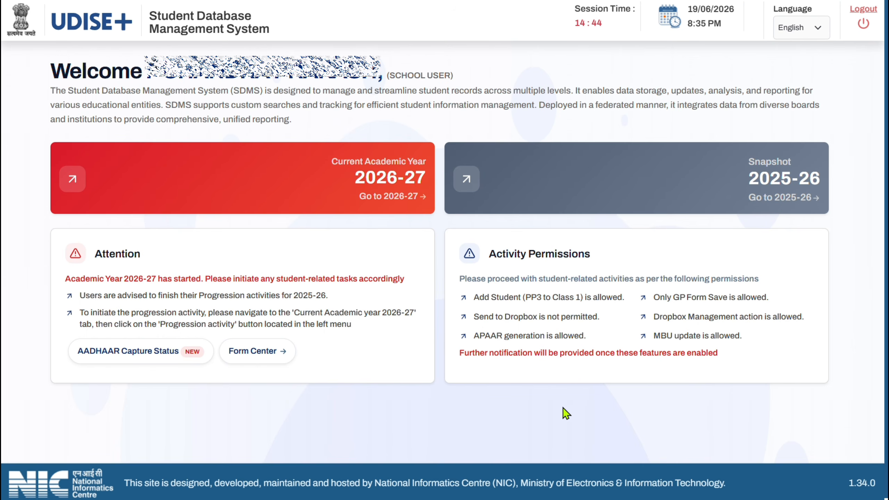
Step: Enter the 2026-27 academic year, open Progression Activity under Student Movement and Progression, and collapse the side navigation
click(386, 169)
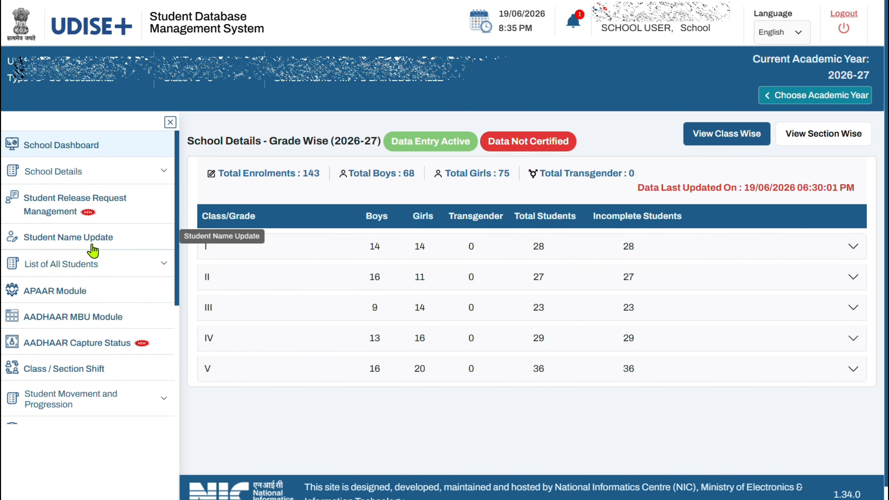
scroll(92, 250, down, 4)
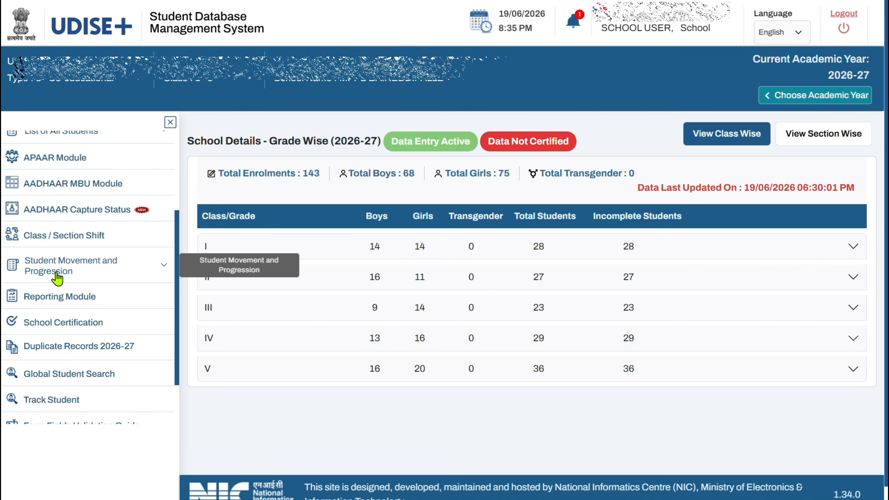
click(106, 277)
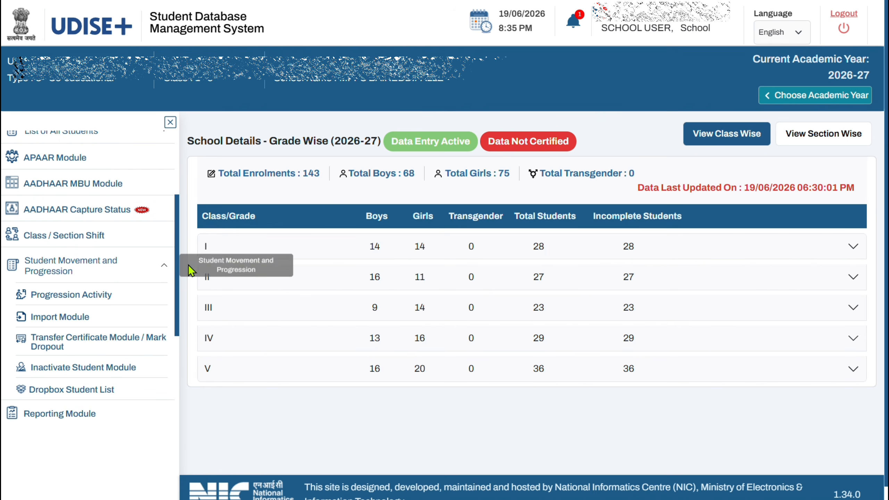
drag(175, 288, 175, 324)
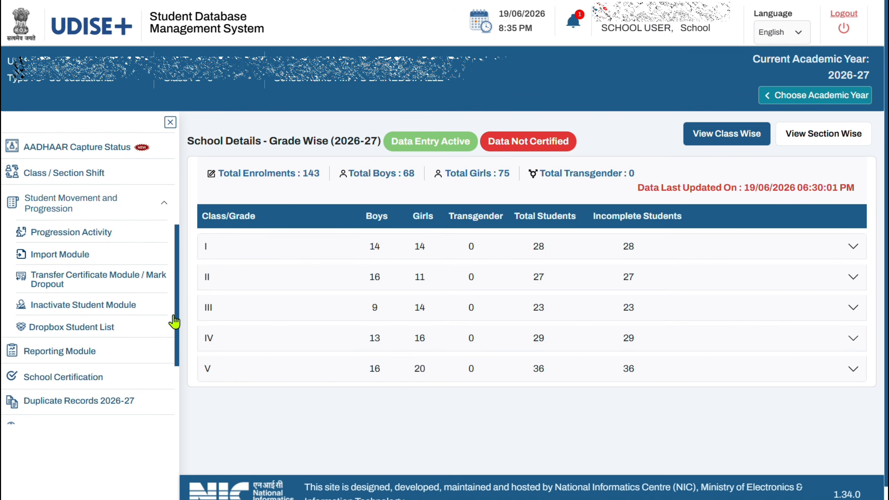
click(88, 241)
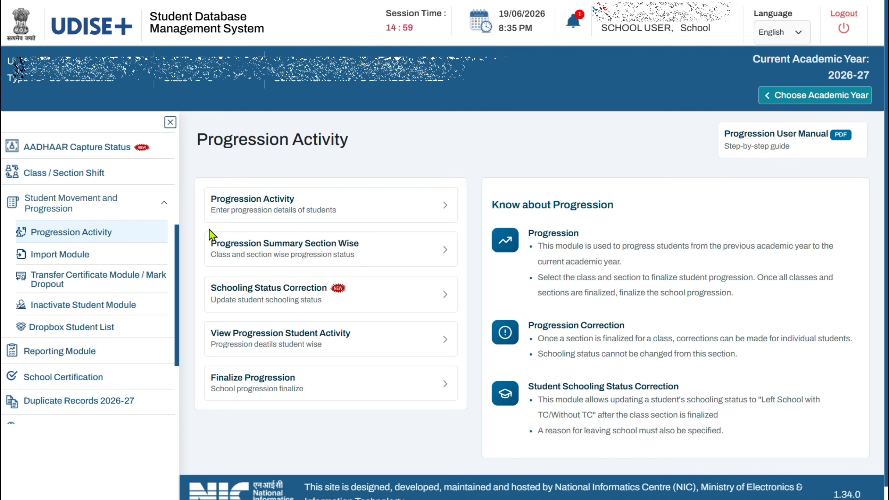
click(170, 123)
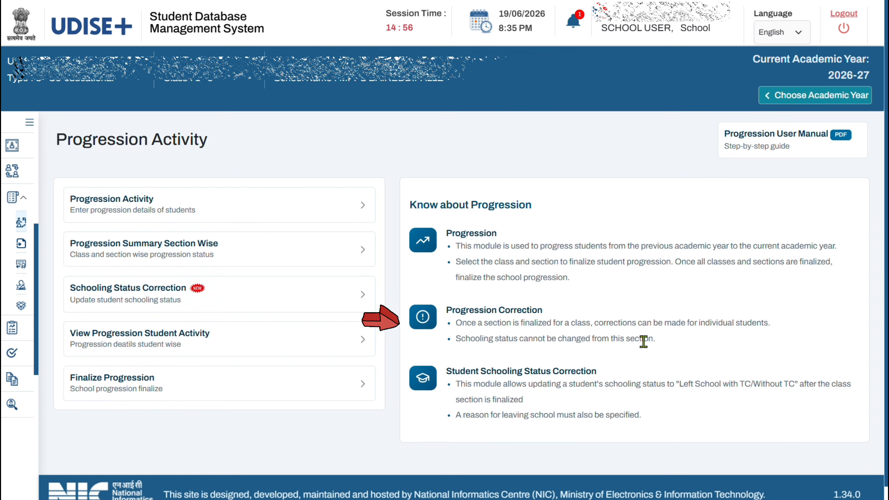
Step: Open the student progression entry page and list the students of class IV, section A
scroll(643, 341, down, 1)
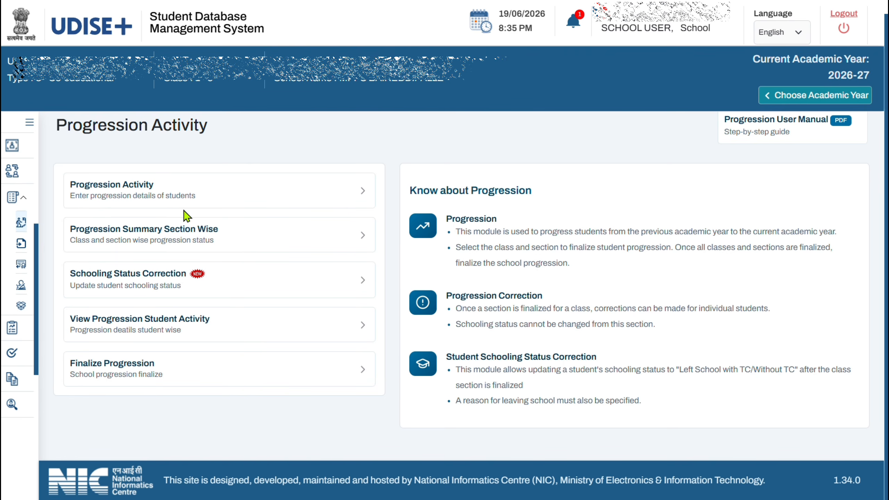
click(172, 198)
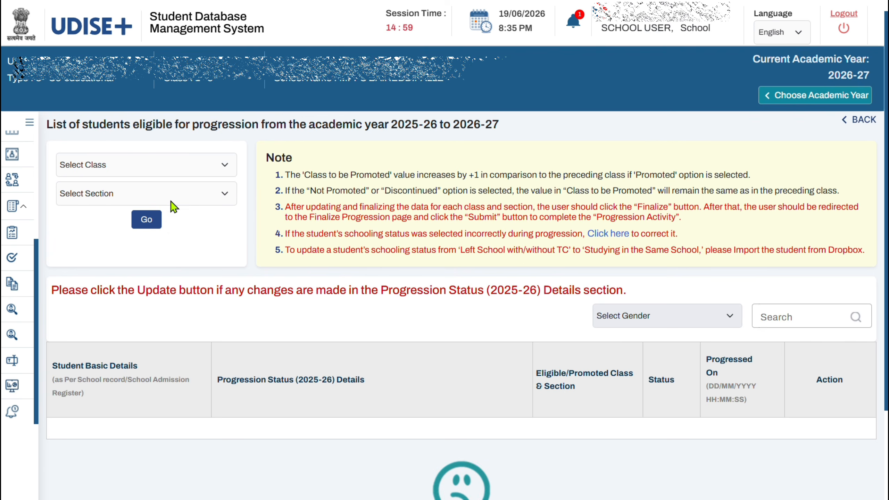
click(196, 168)
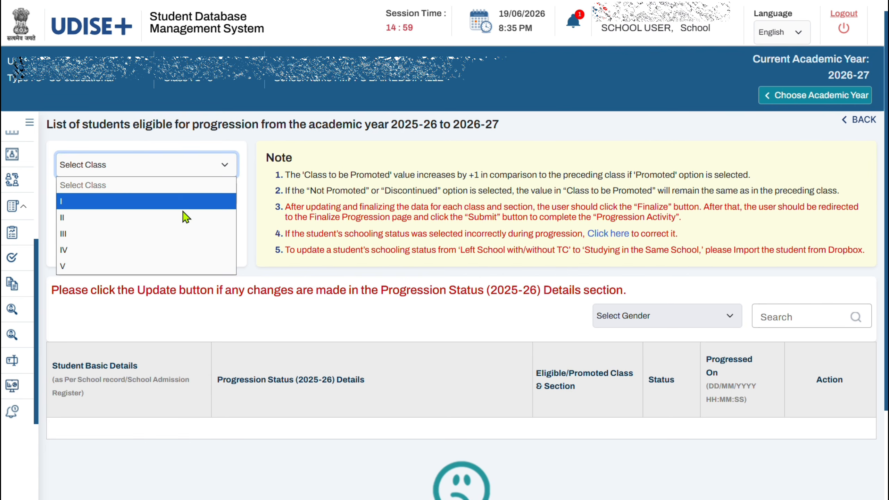
click(159, 249)
click(168, 194)
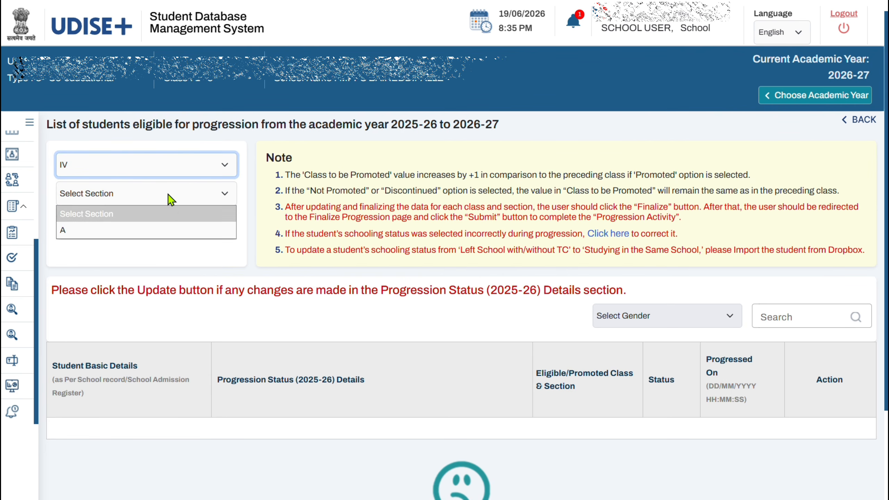
click(169, 232)
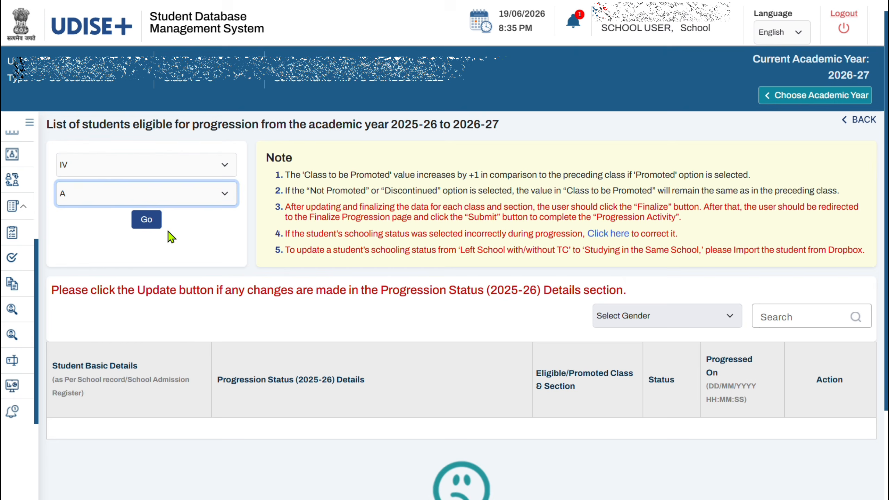
click(144, 221)
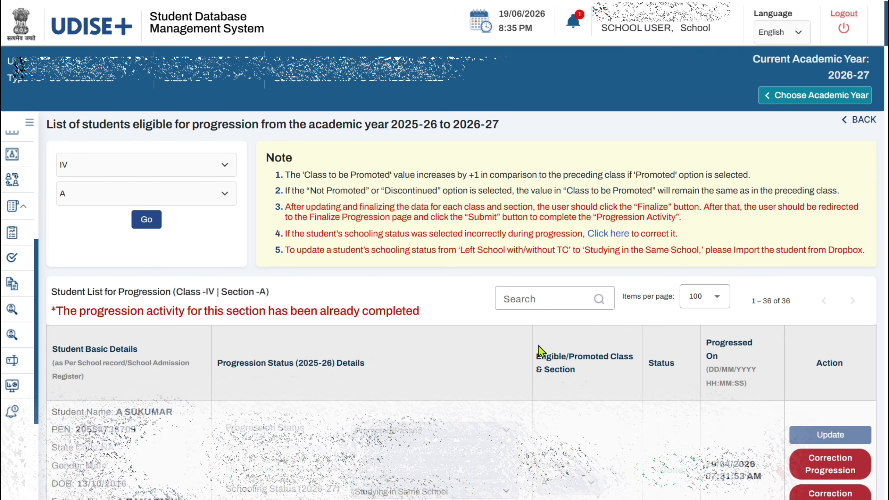
Step: Open the progression correction for the first listed student, check the status, marks and days-attended fields, and submit the update
scroll(539, 345, down, 5)
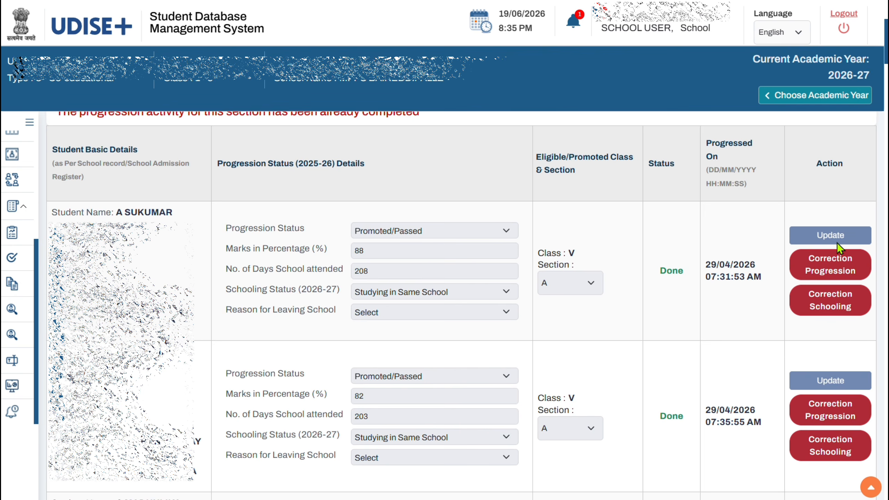
click(829, 270)
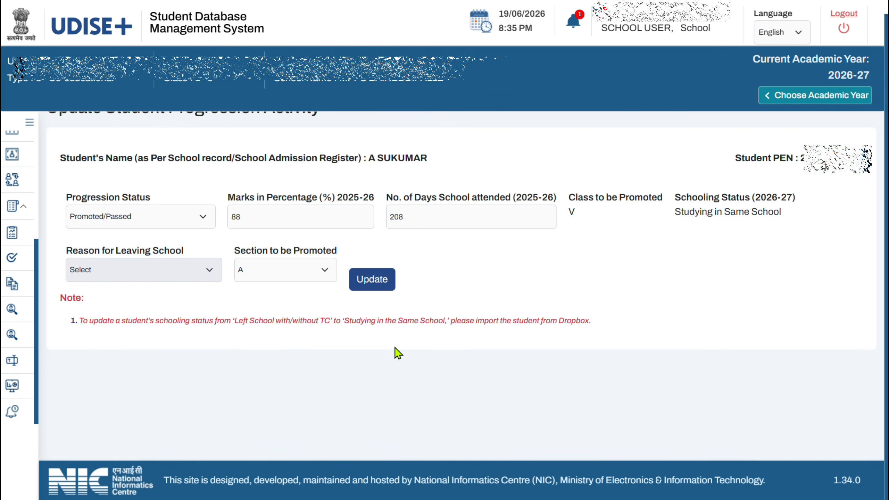
click(131, 224)
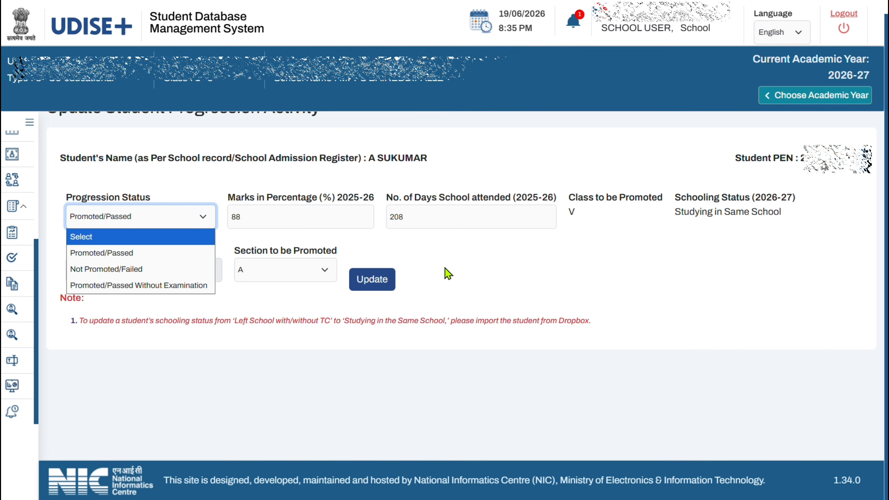
click(294, 211)
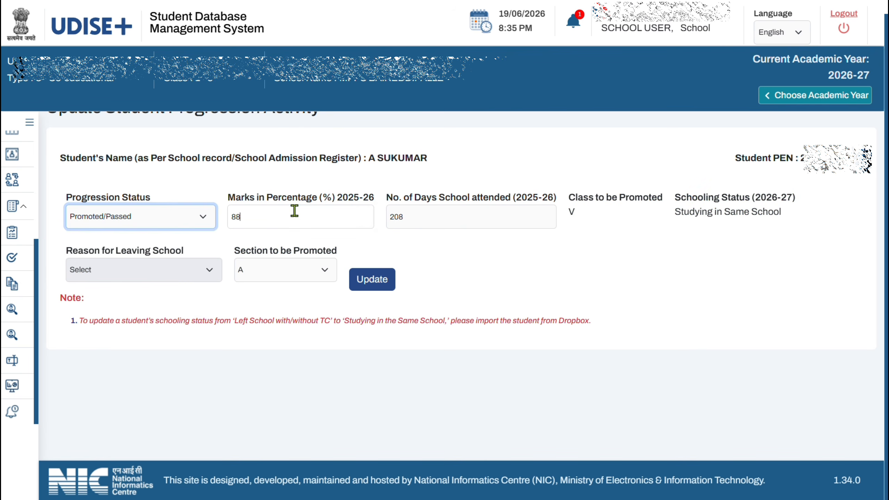
click(426, 214)
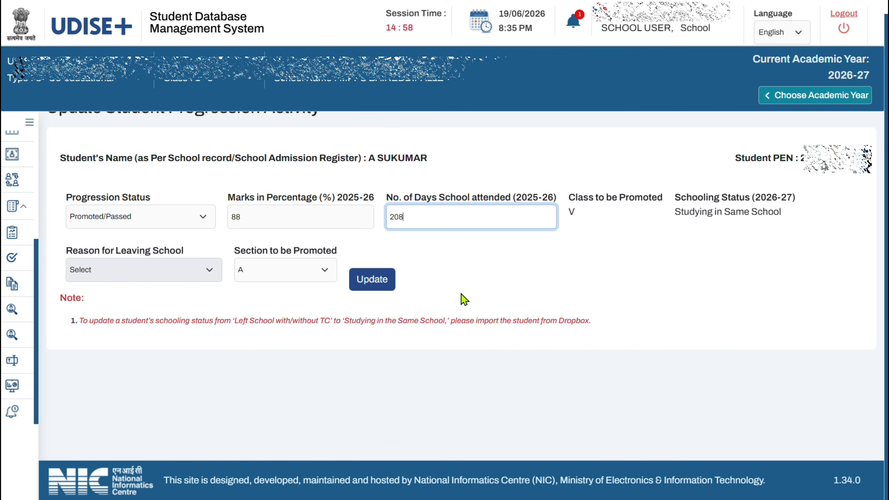
click(365, 286)
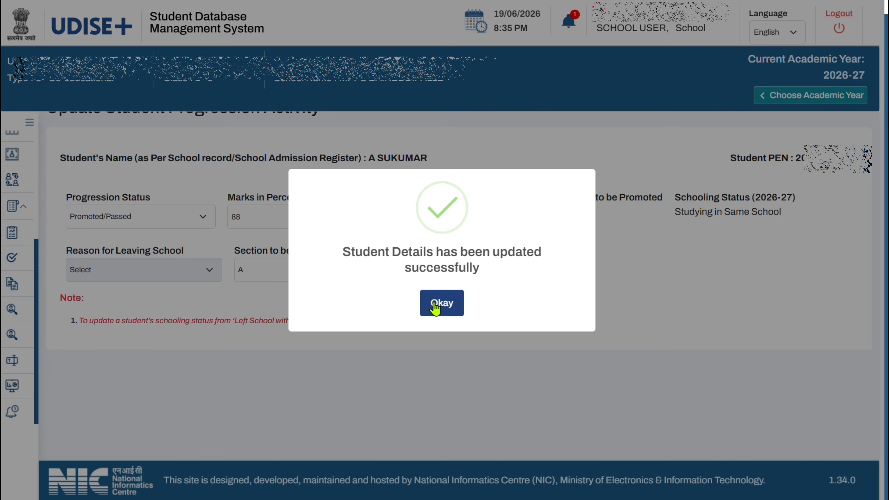
click(438, 310)
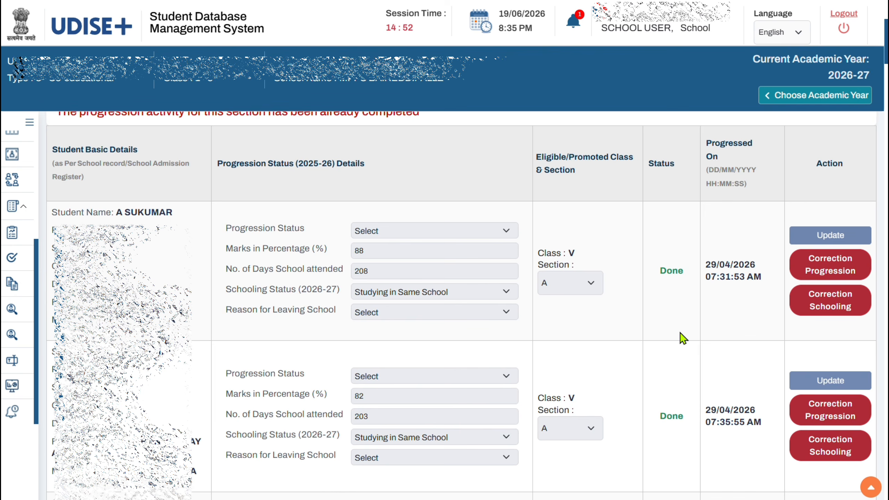
Step: Check the first student's progression date, then open that student's schooling status correction form and acknowledge its notice
mouse_move(711, 264)
mouse_down()
mouse_move(752, 266)
mouse_move(761, 278)
mouse_up()
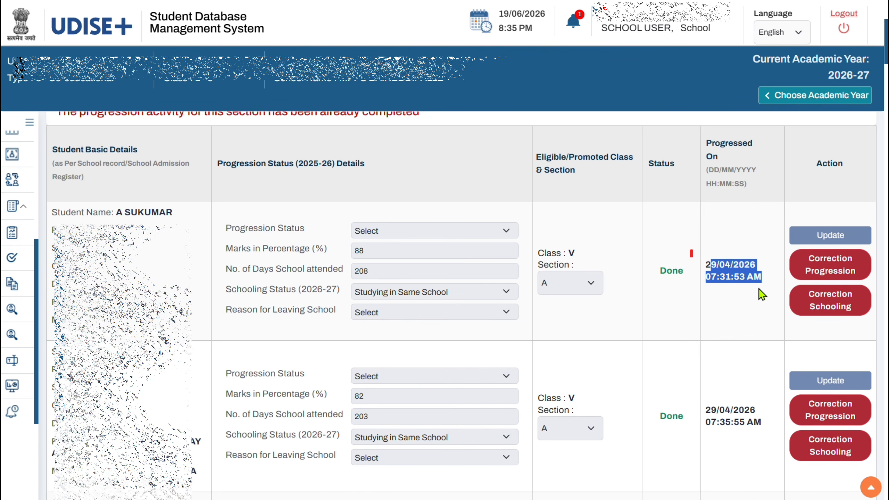
click(737, 324)
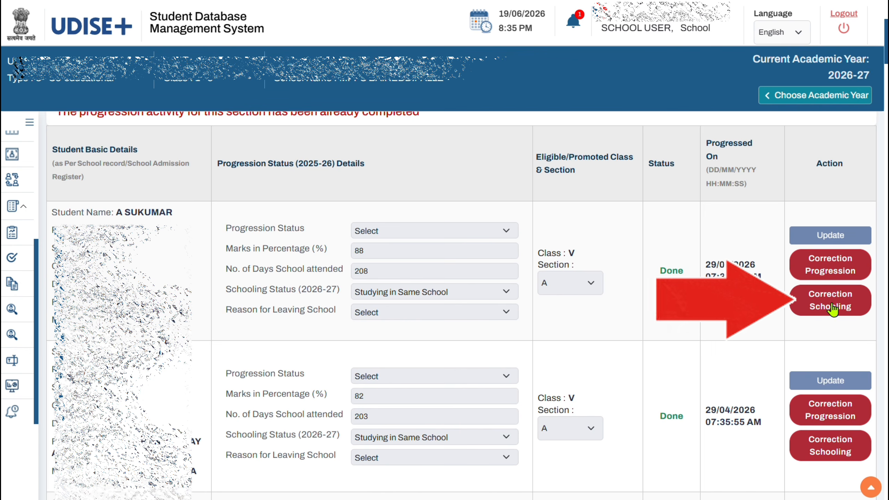
click(833, 307)
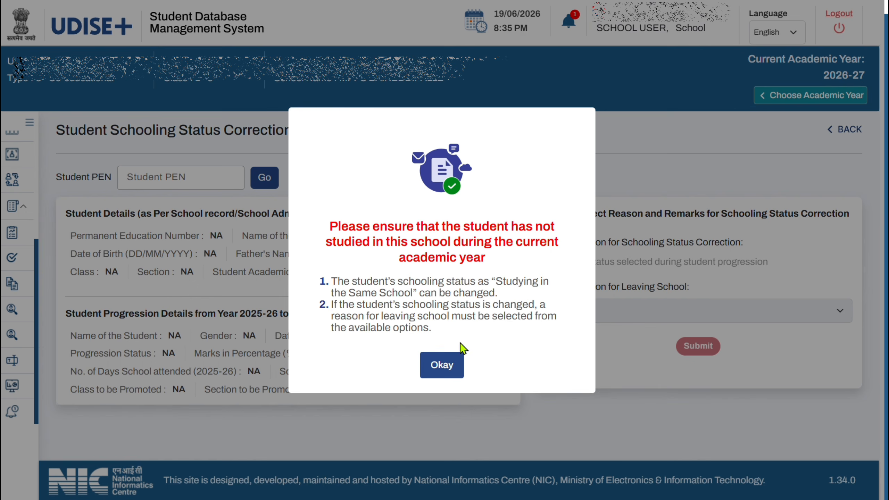
click(438, 366)
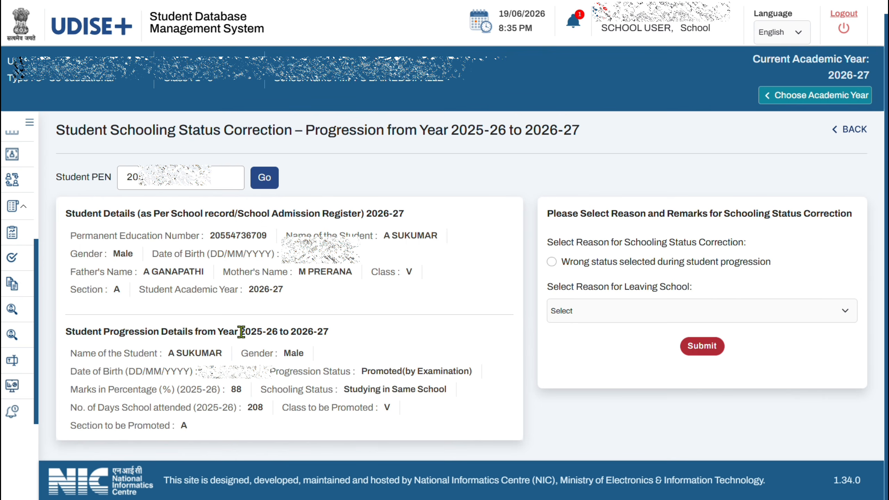
Step: Choose "Wrong status selected during student progression" as the correction reason and "Govt–Private School Transfer" as the reason for leaving school
drag(241, 331, 328, 332)
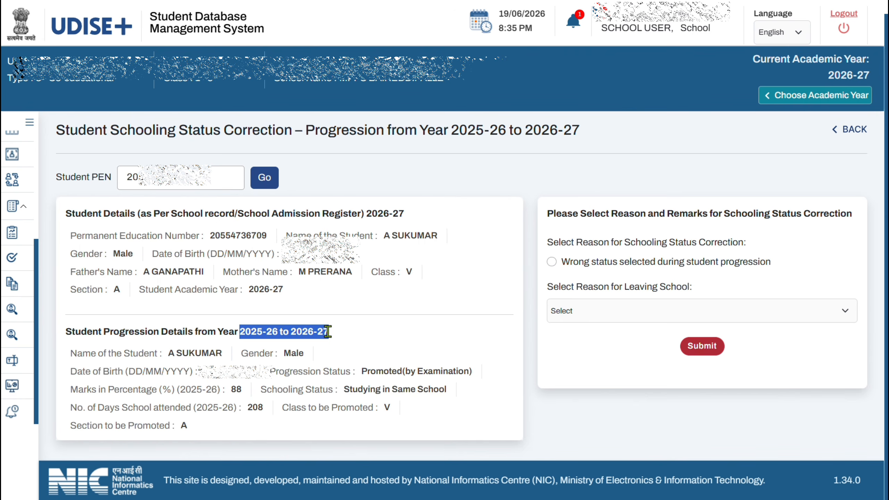
click(425, 354)
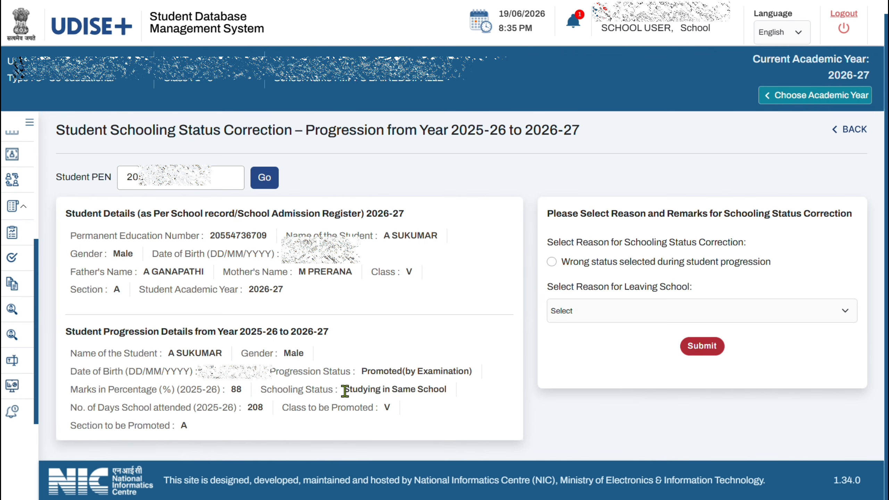
drag(345, 391, 447, 389)
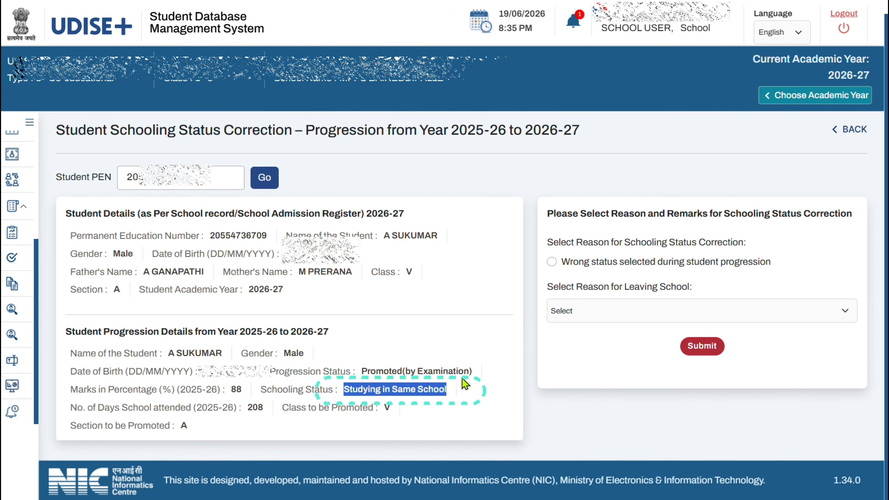
click(478, 286)
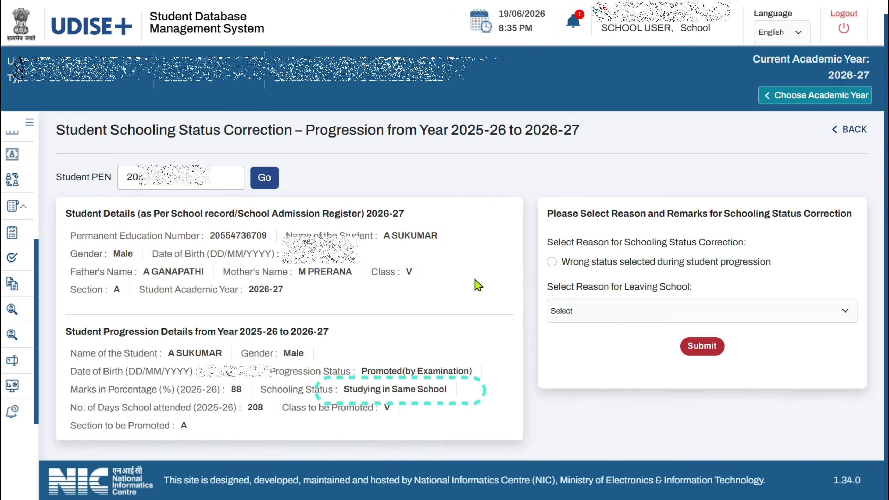
click(552, 263)
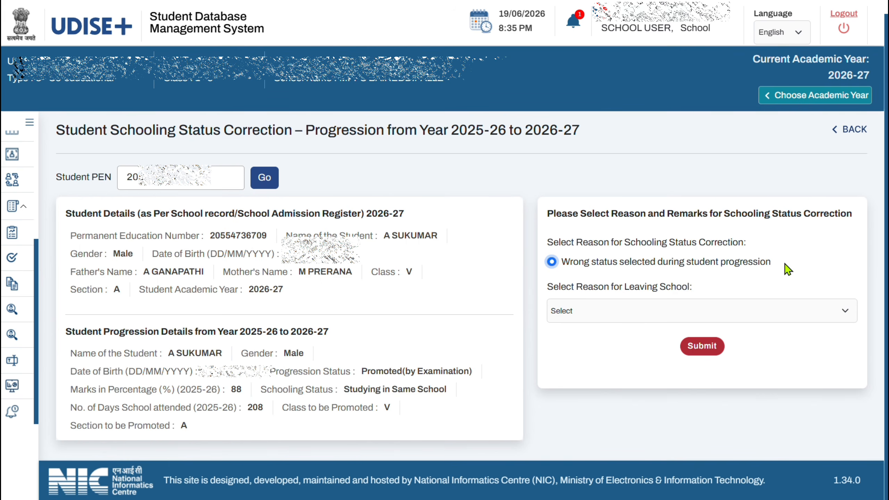
click(626, 310)
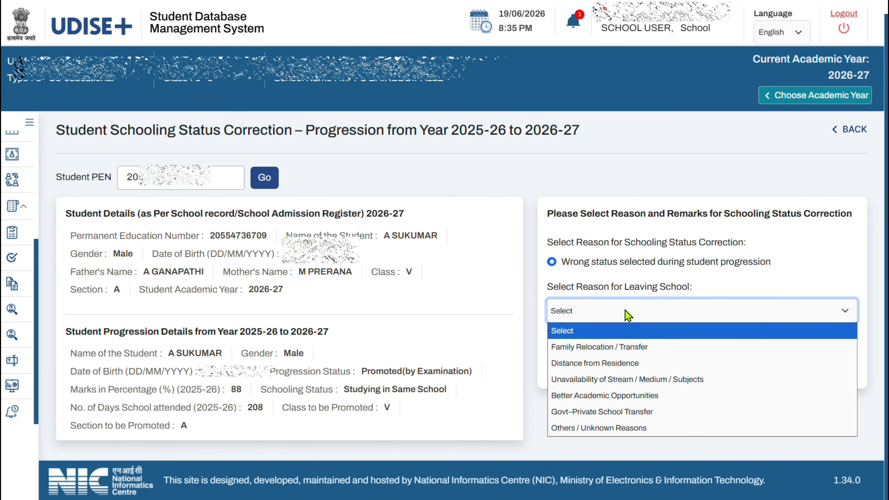
click(578, 415)
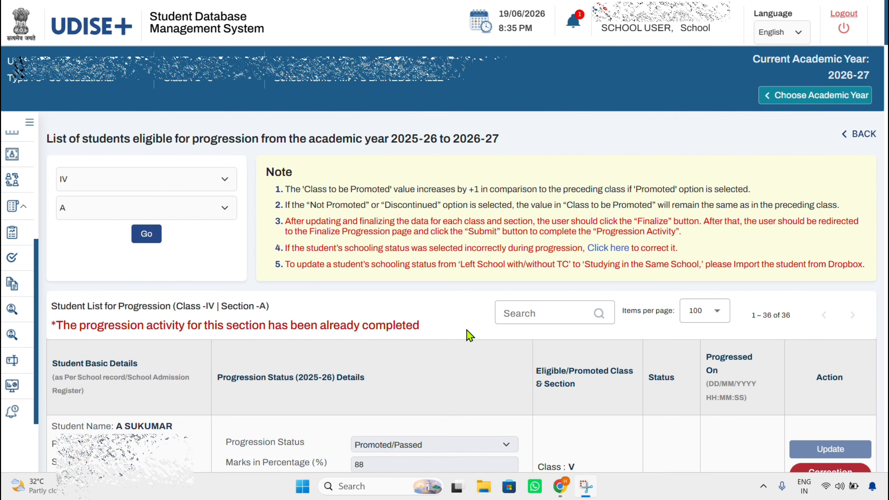
Step: List the class V, section A students eligible for progression and review the first student's schooling status
click(116, 179)
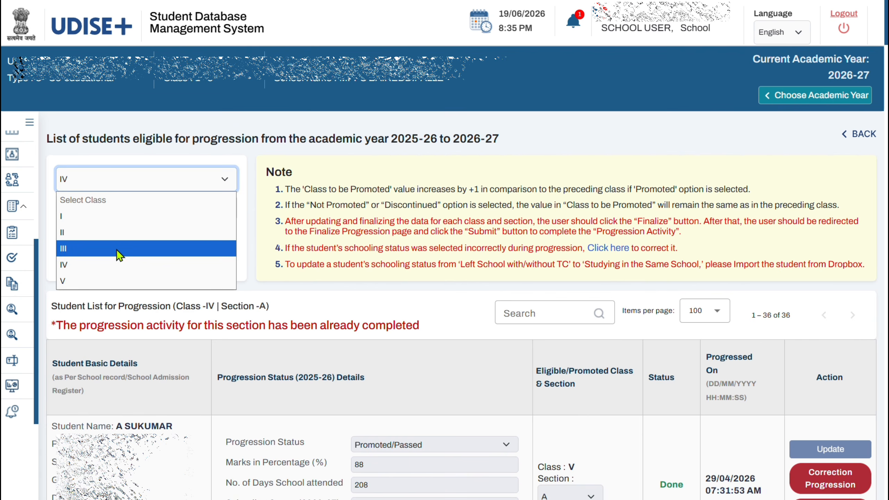
click(119, 280)
click(135, 207)
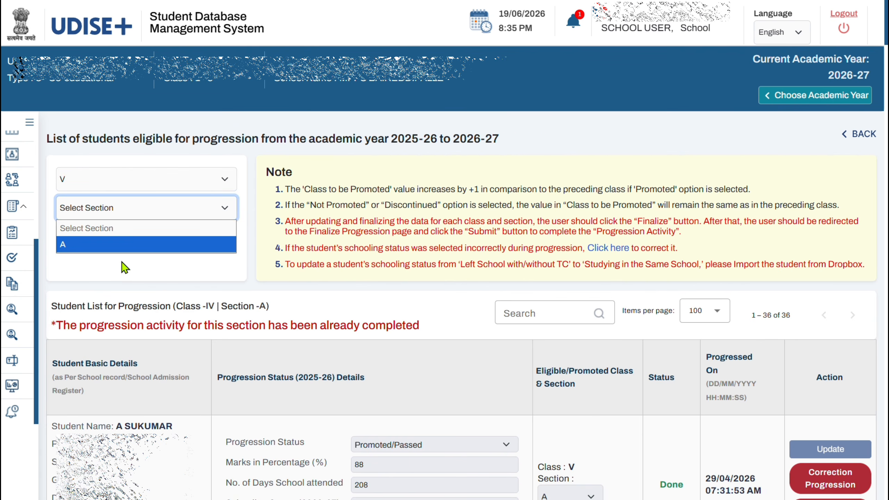
click(129, 245)
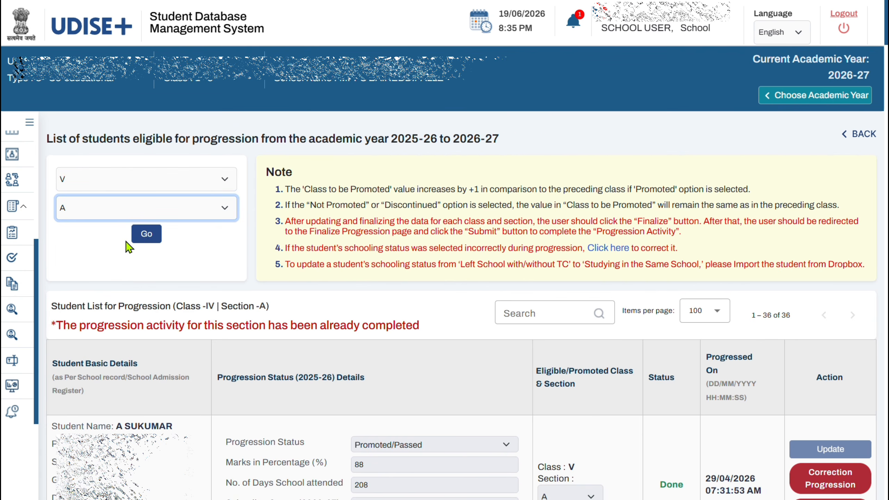
click(143, 236)
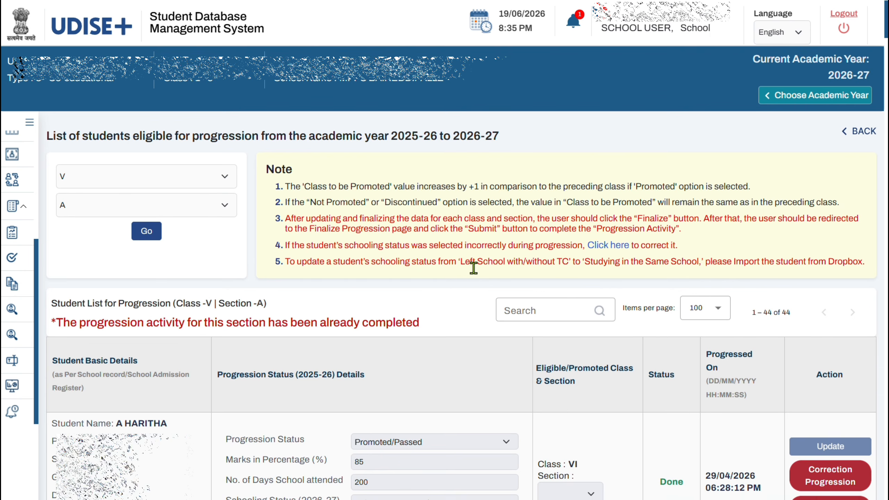
scroll(473, 268, down, 4)
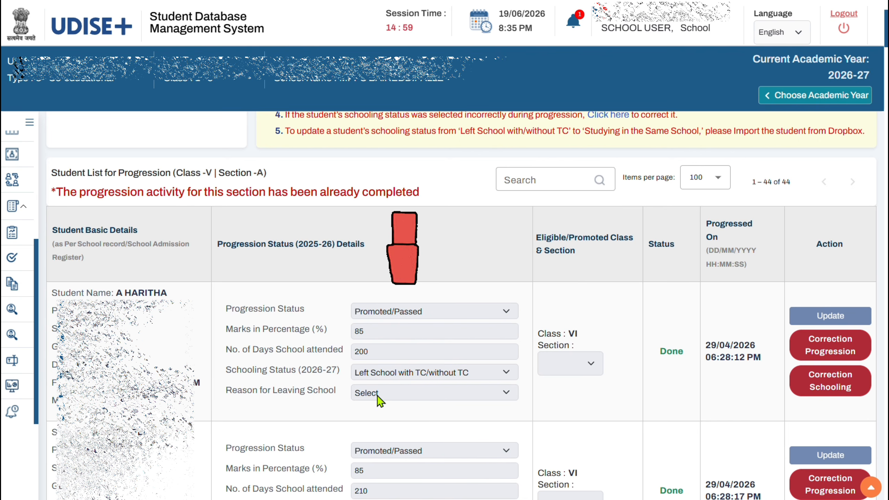
Step: Correct the first student's progression with "Higher Class Not Available" as the reason for leaving school, submit the update and acknowledge it
click(828, 351)
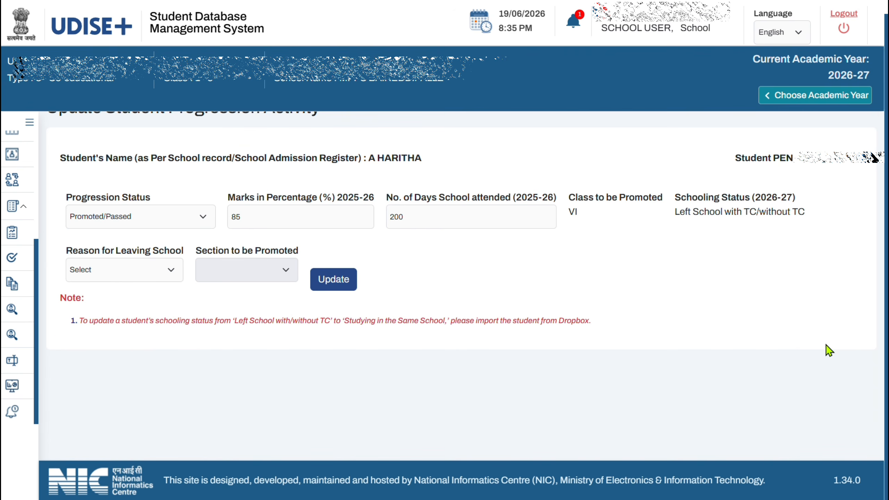
click(121, 270)
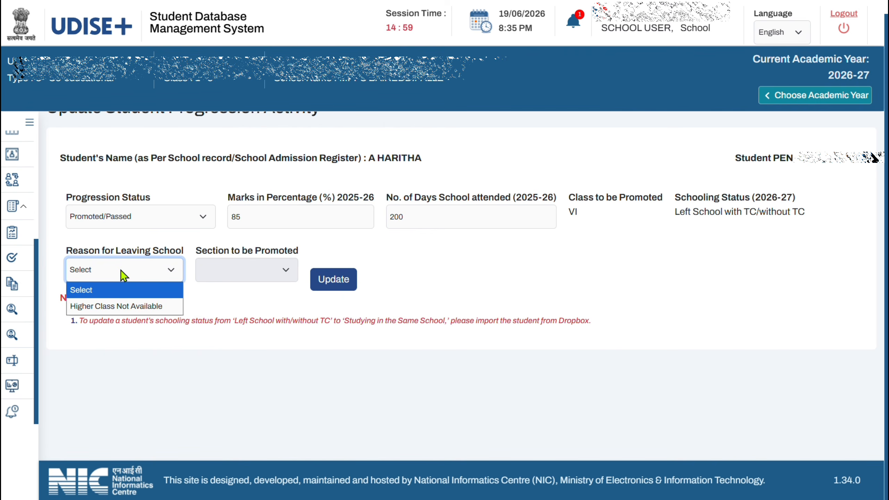
click(123, 307)
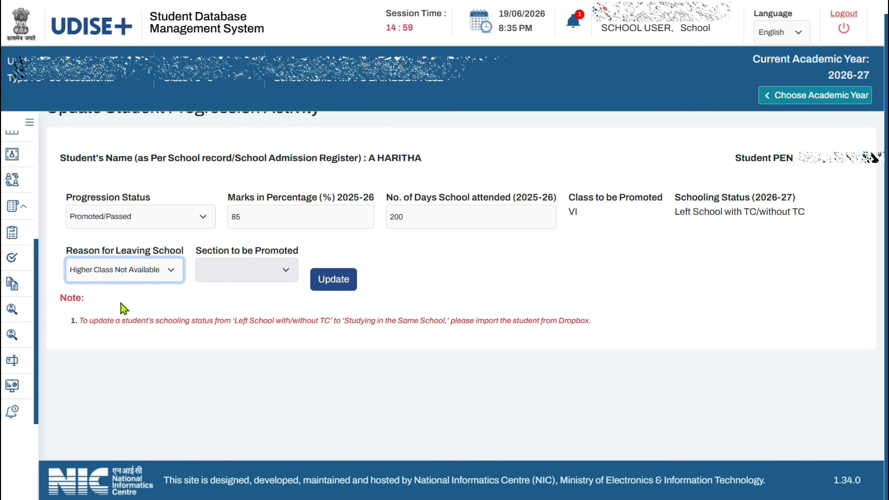
click(333, 280)
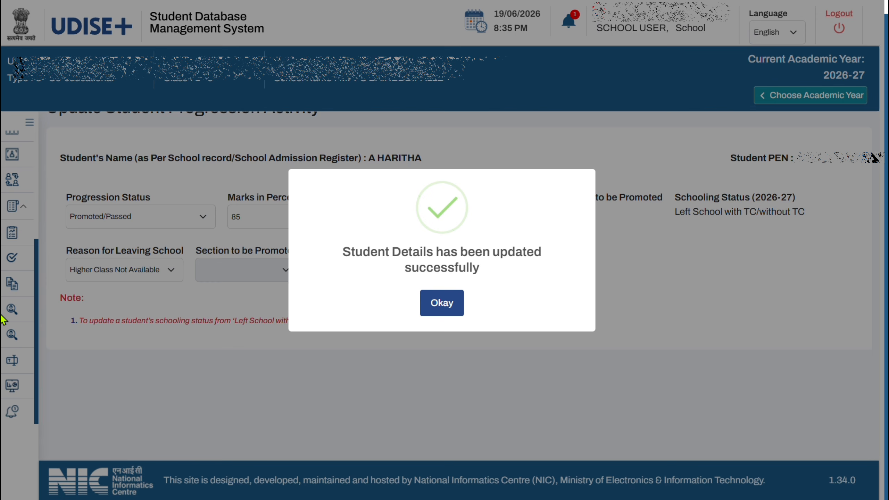
click(437, 306)
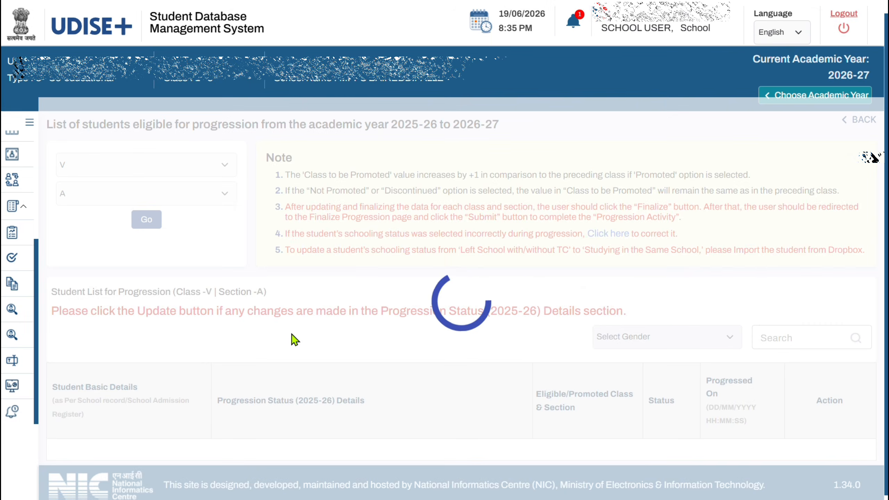
scroll(377, 311, down, 4)
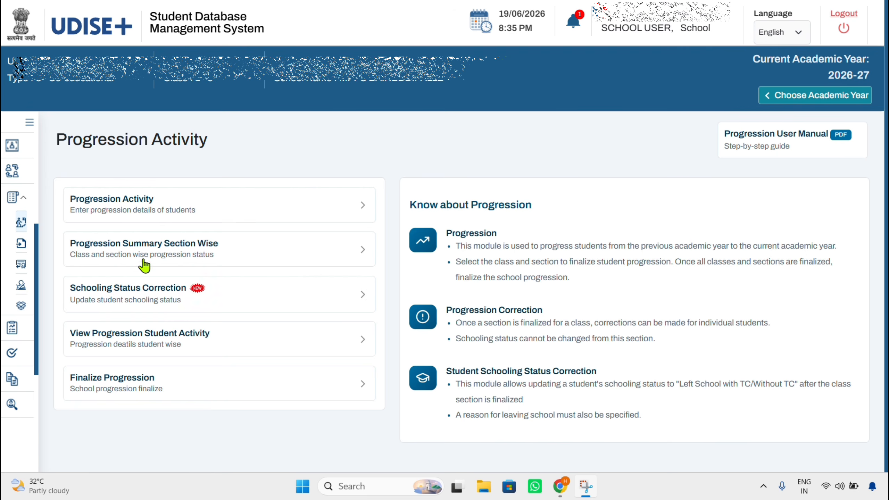
Step: Review the section-wise progression summary for 2025-26, view class I, section A, and return to the progression options
click(144, 253)
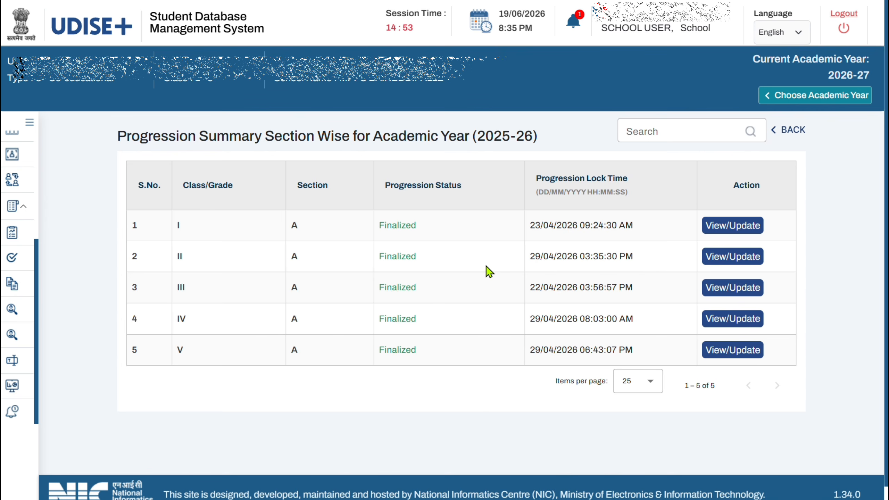
click(747, 232)
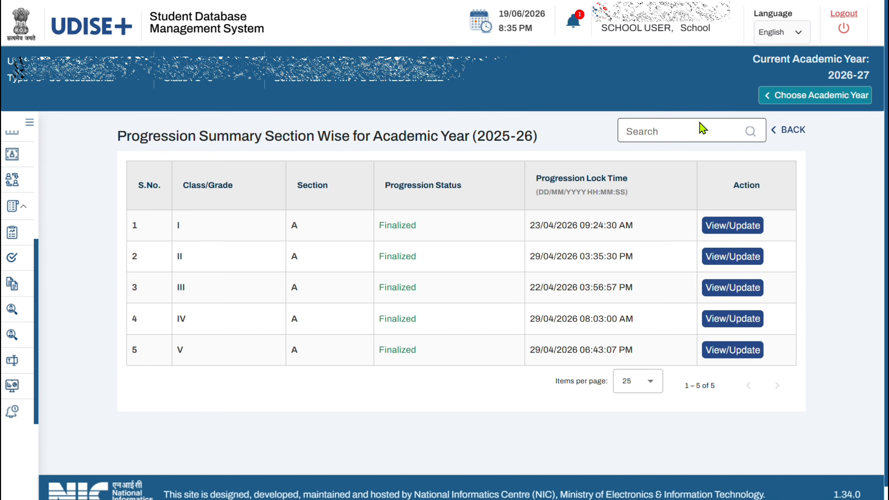
click(782, 130)
Step: Open the schooling status correction form, acknowledge its notice, check the Student PEN field and return to the progression options
click(156, 295)
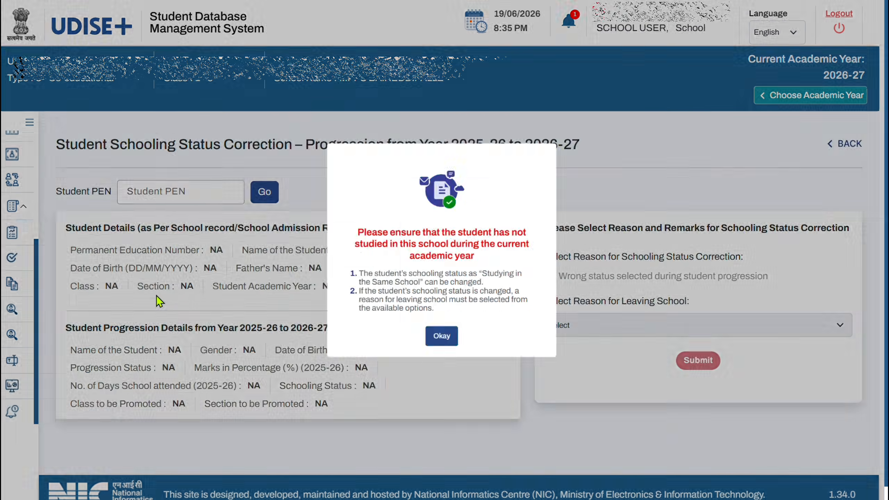
click(436, 365)
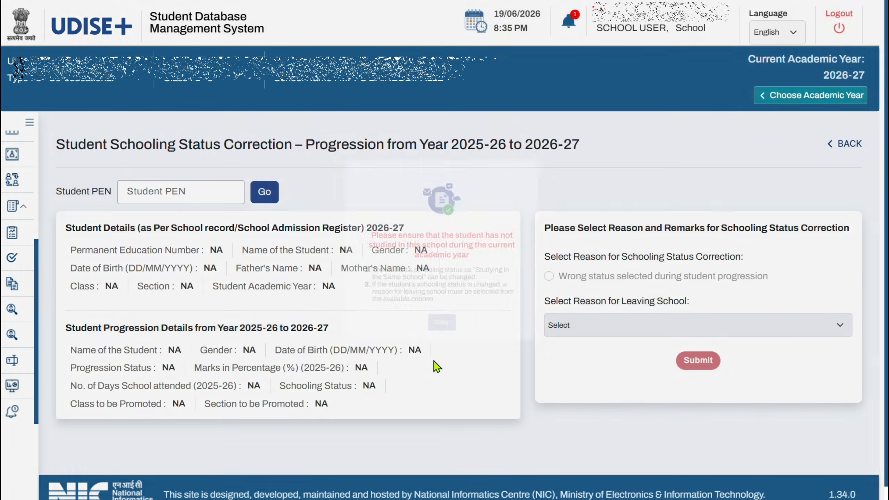
click(184, 196)
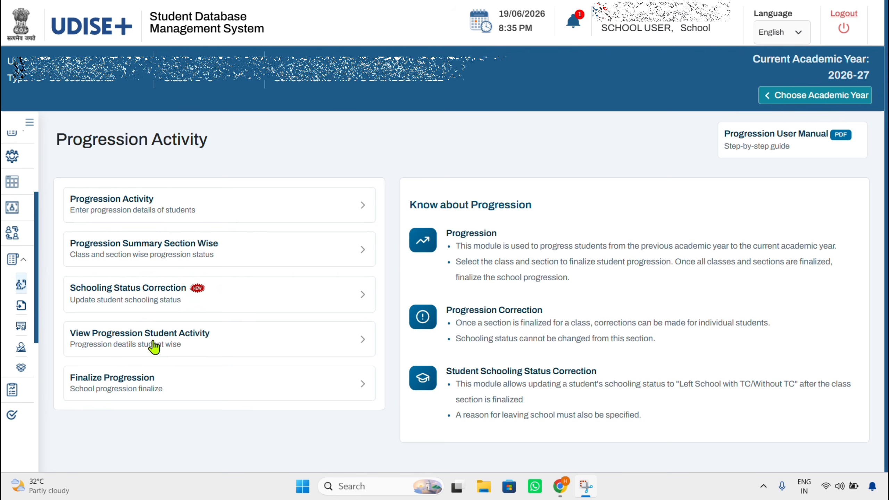
click(849, 144)
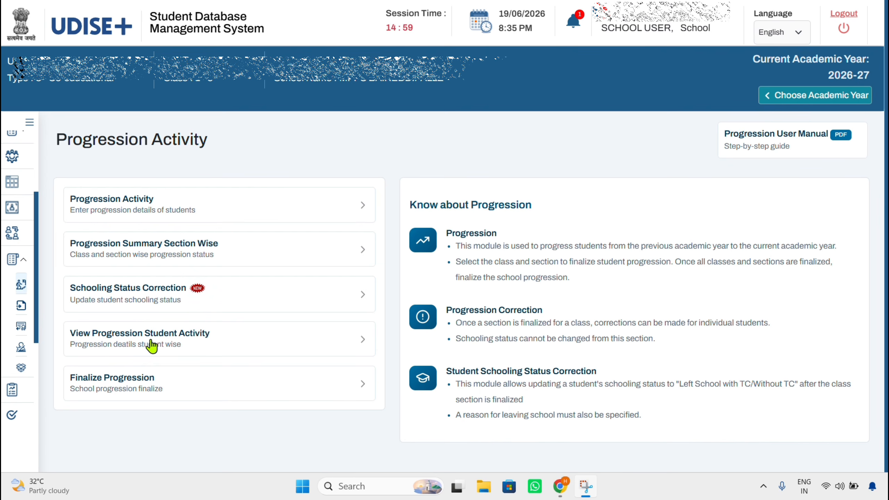
Step: Examine the student-wise progression activity list for 2025-26 from class I through class V, including the last student's schooling details
click(152, 344)
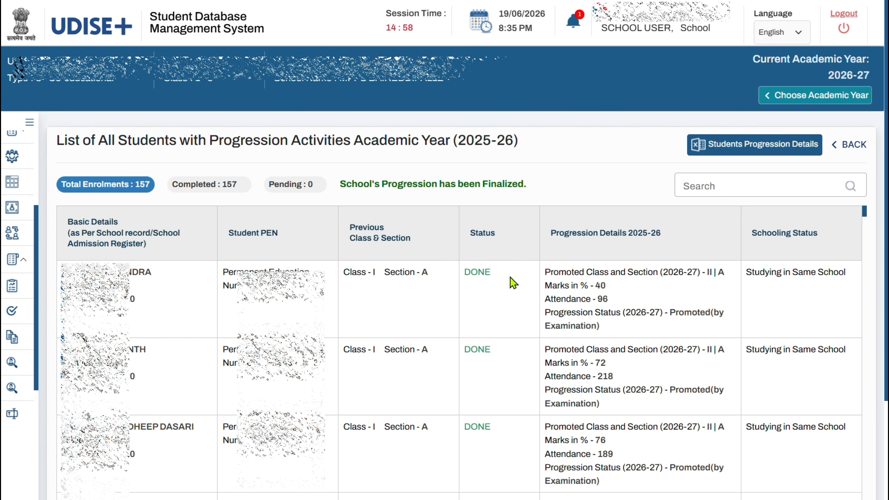
drag(458, 140, 523, 162)
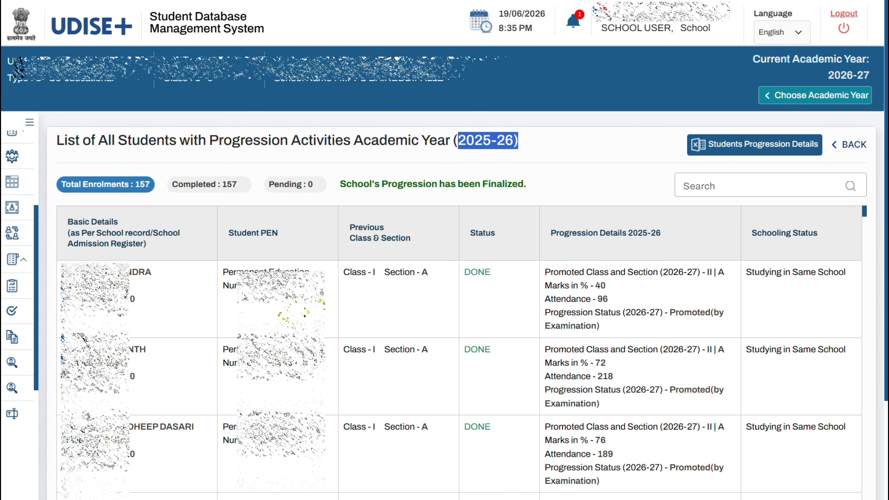
scroll(482, 345, down, 8)
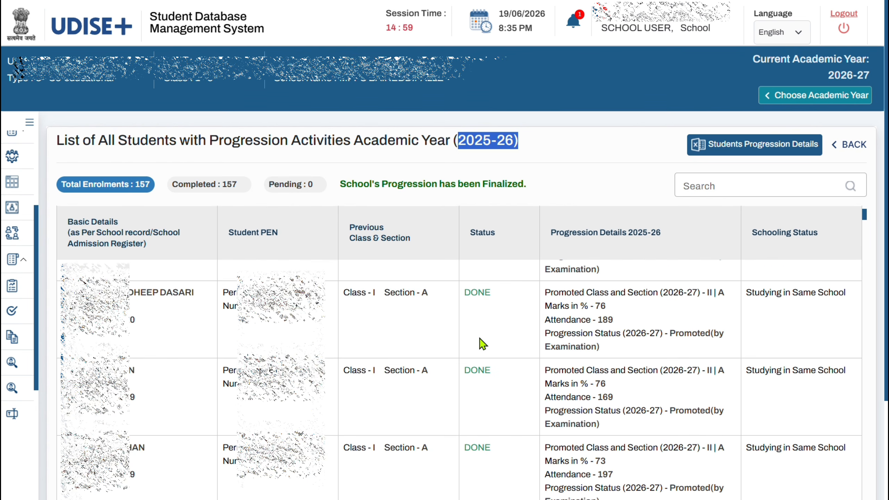
scroll(483, 345, down, 12)
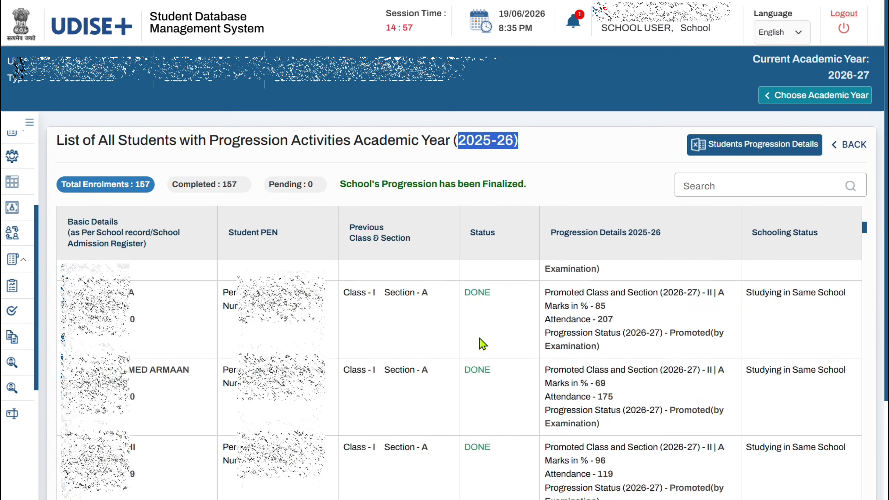
scroll(482, 345, down, 12)
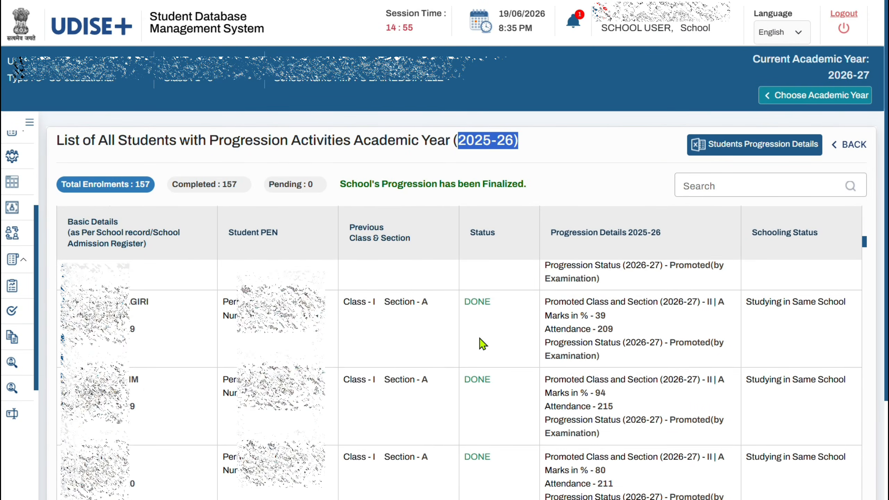
scroll(483, 345, down, 15)
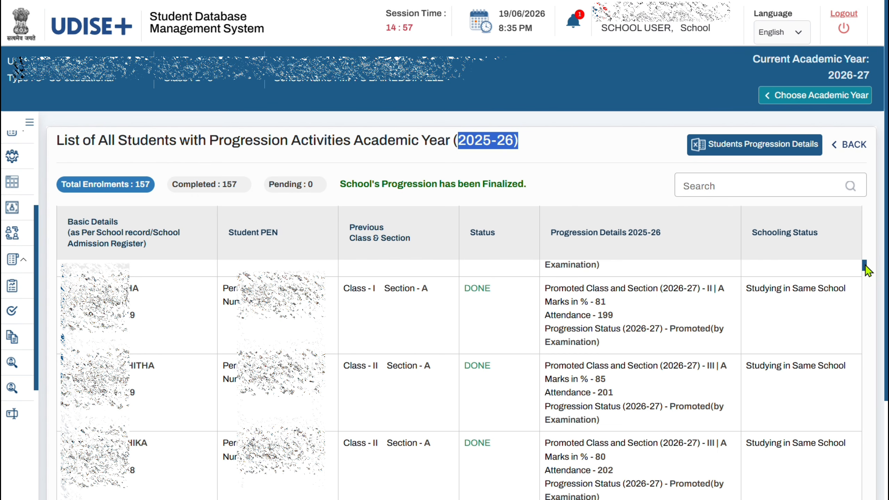
drag(865, 267, 865, 372)
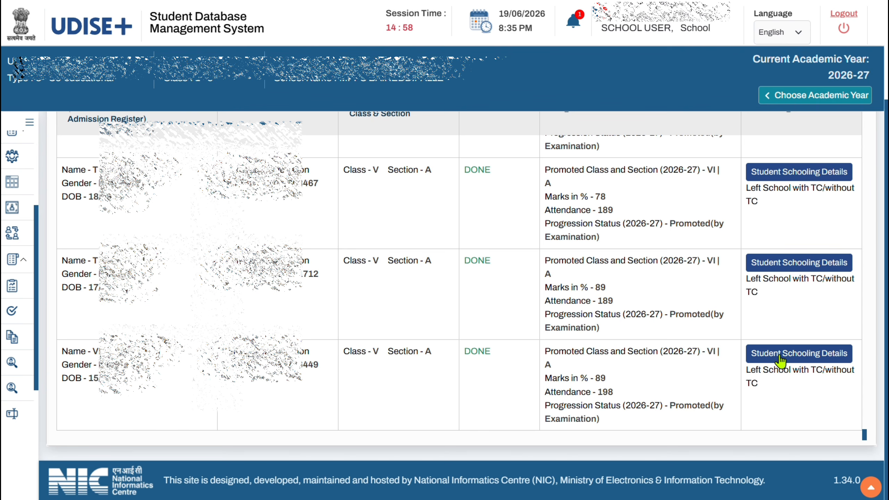
click(785, 353)
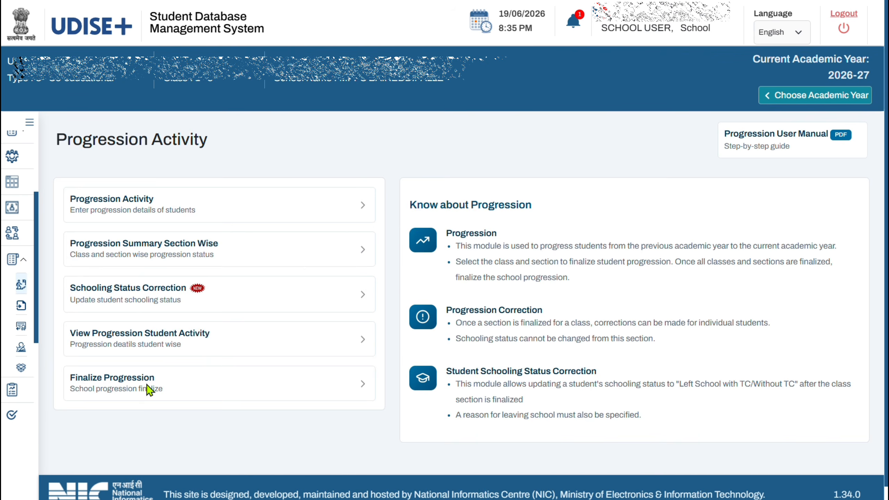
Step: Check the school's progression finalization for academic year 2025-26 and return to the progression options
click(145, 391)
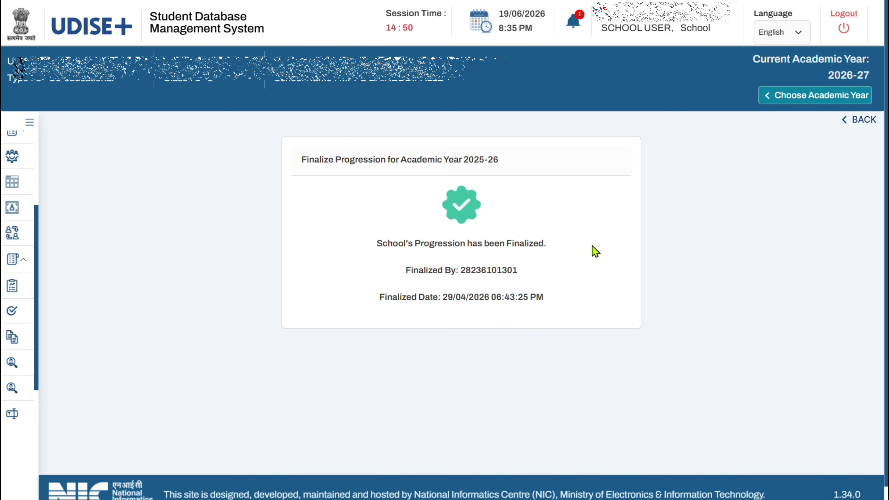
click(852, 124)
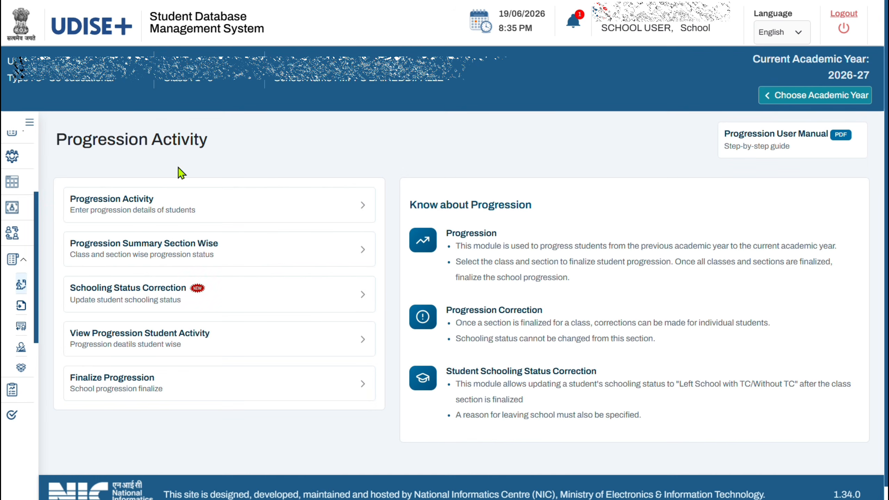
Step: Open the Import Module and look at the within-state and outside-state student import forms for 2026-27
mouse_move(66, 320)
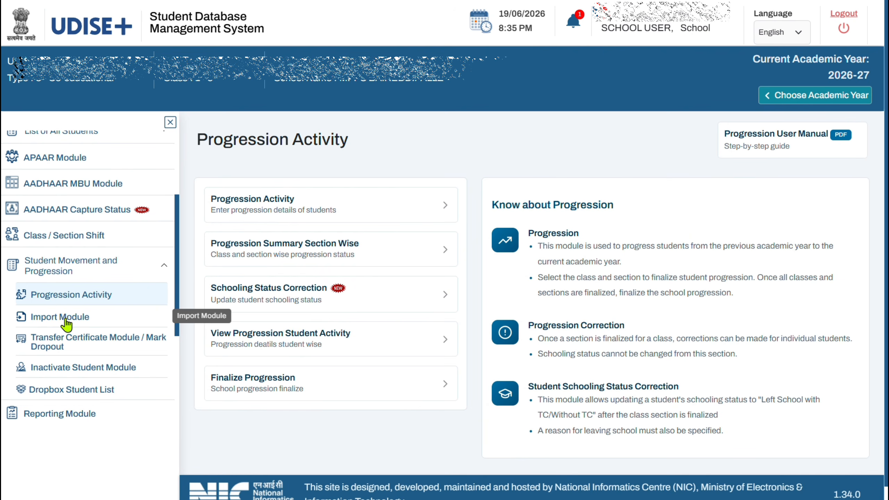
click(65, 320)
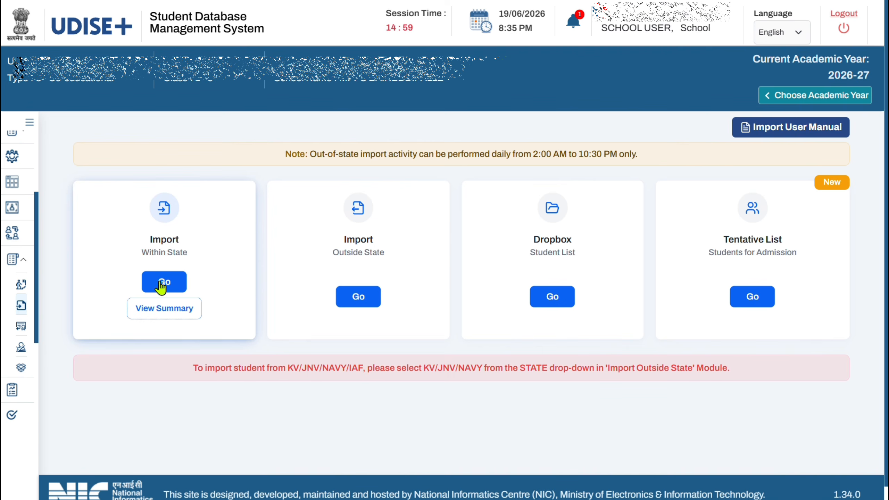
click(163, 280)
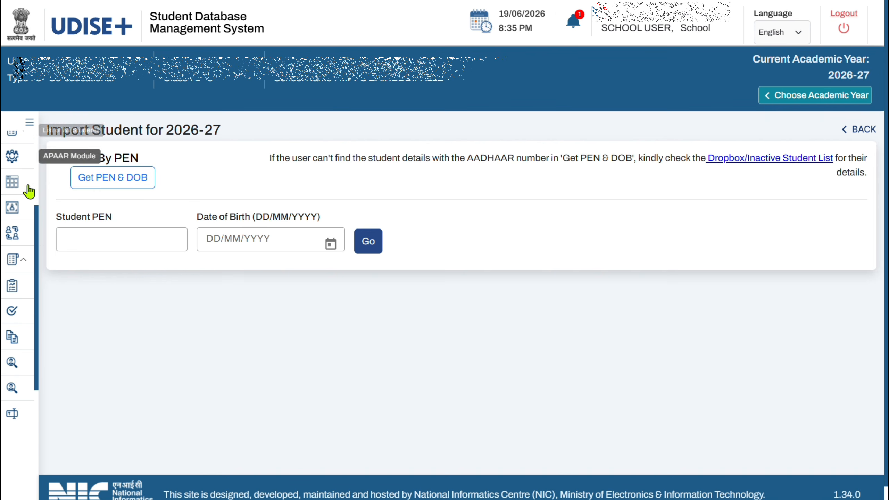
click(859, 133)
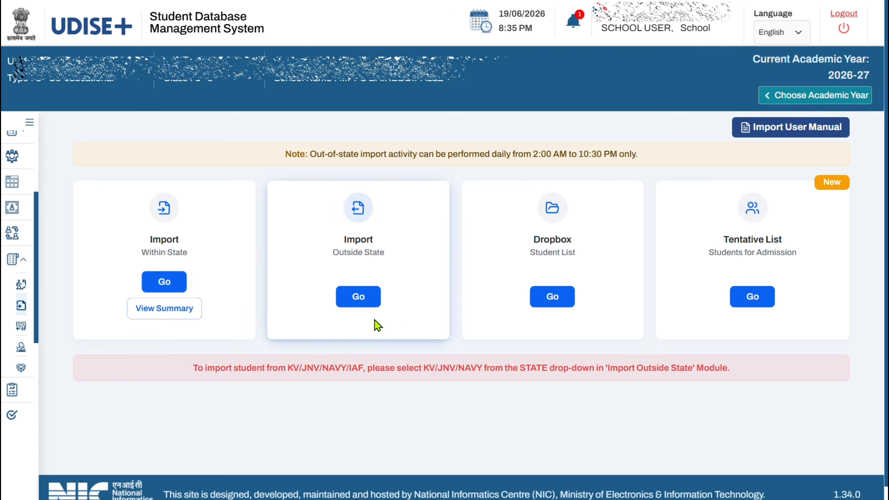
click(346, 300)
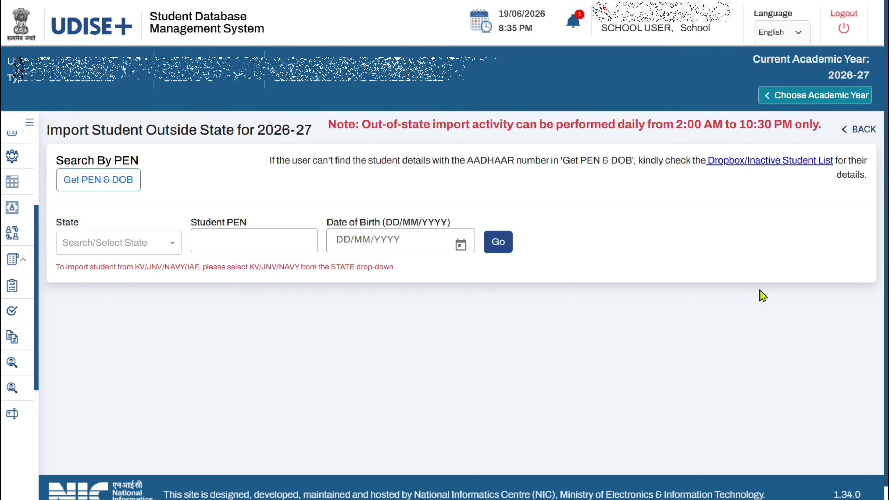
click(857, 137)
Step: View the Dropbox student list search, and open the import form for the student in the tentative admission list
click(547, 300)
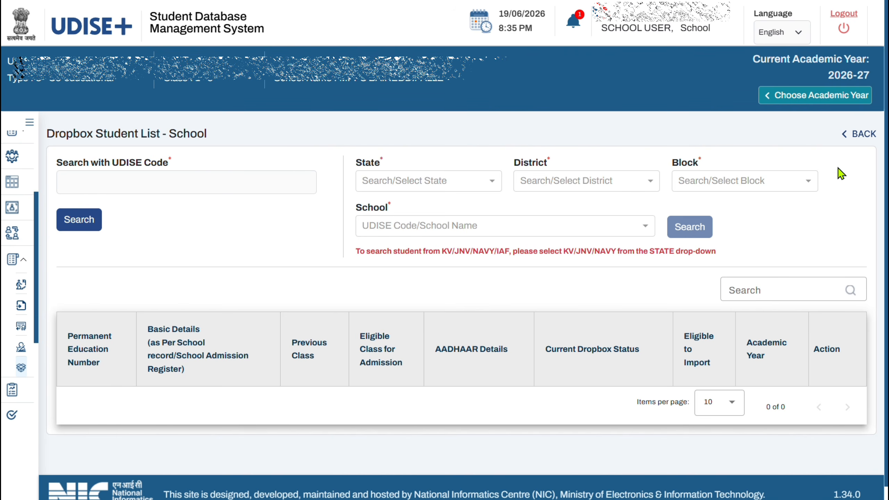
click(851, 135)
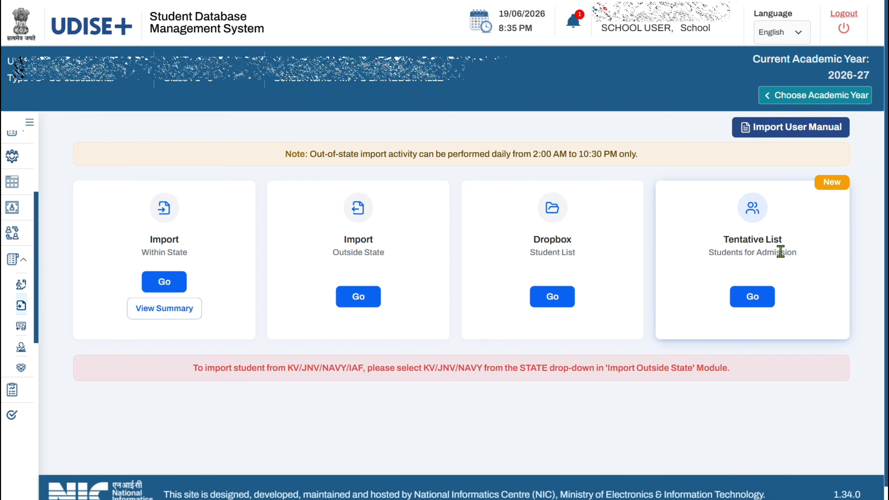
click(754, 295)
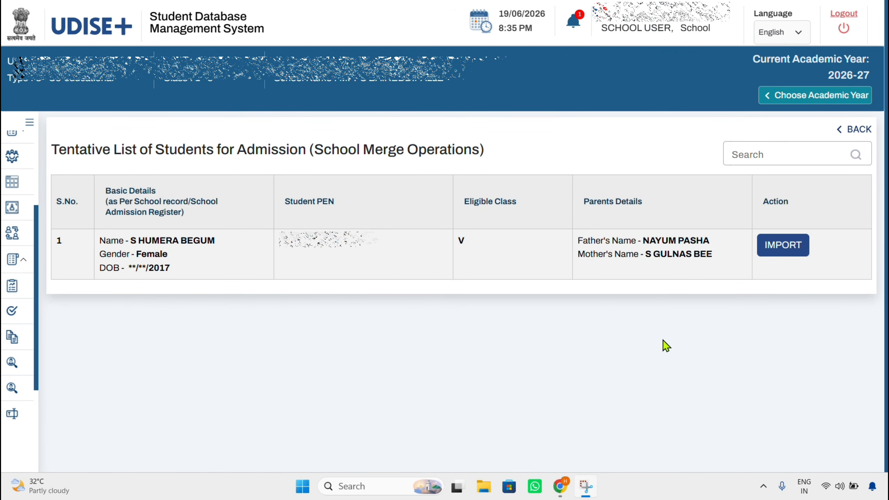
click(787, 251)
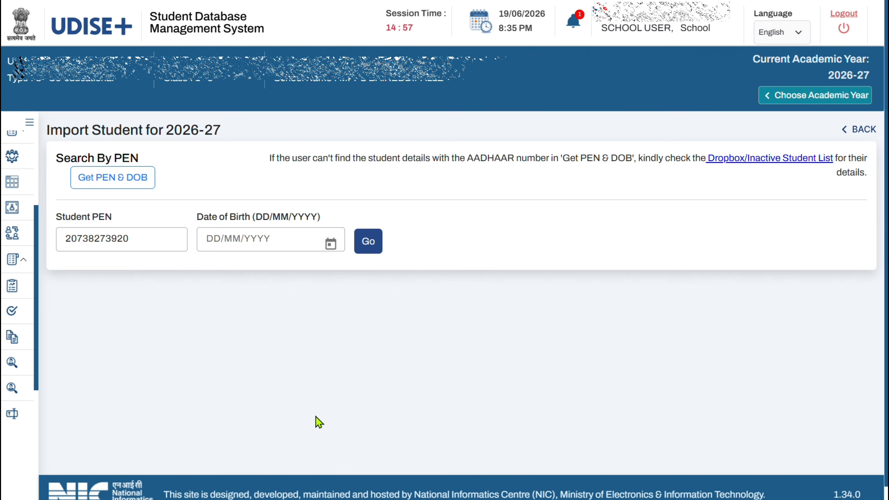
Step: Open the schooling status progression correction from the Transfer Certificate Module / Mark Dropout and acknowledge its notice
click(89, 286)
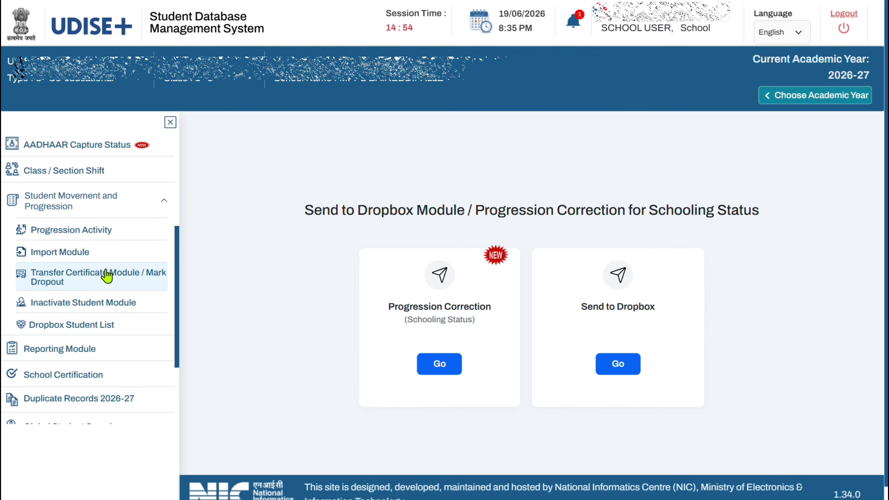
click(171, 123)
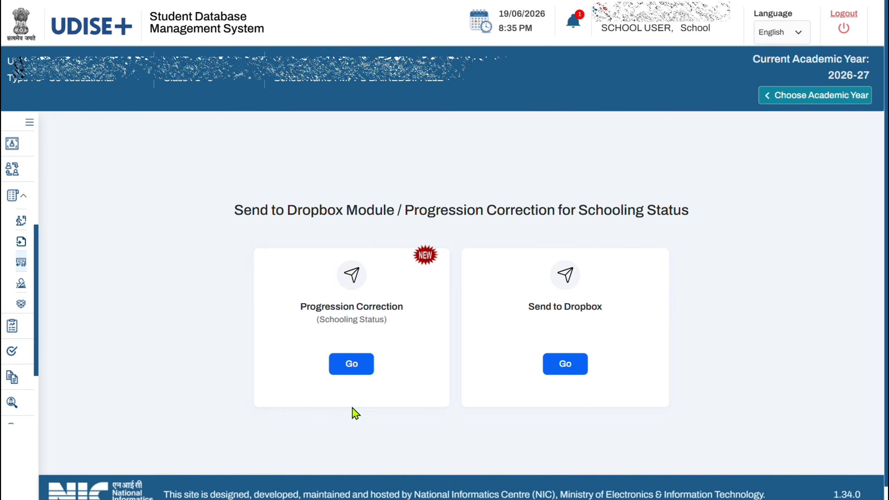
click(355, 368)
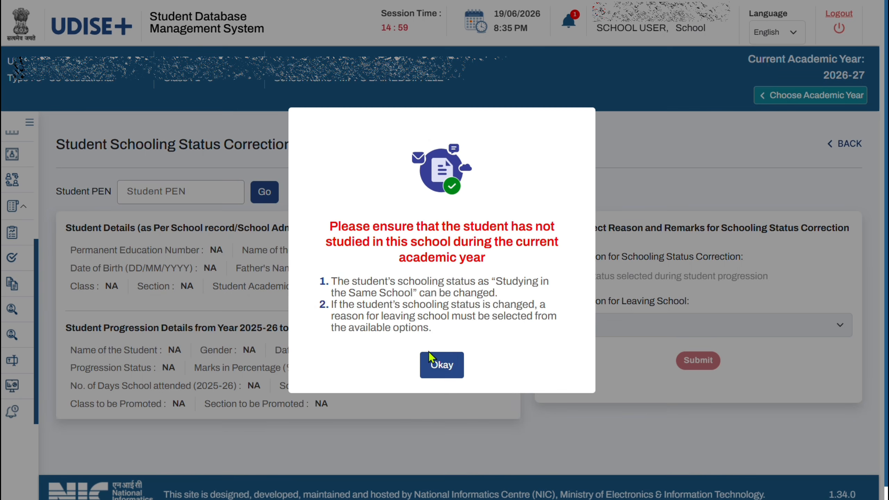
click(437, 366)
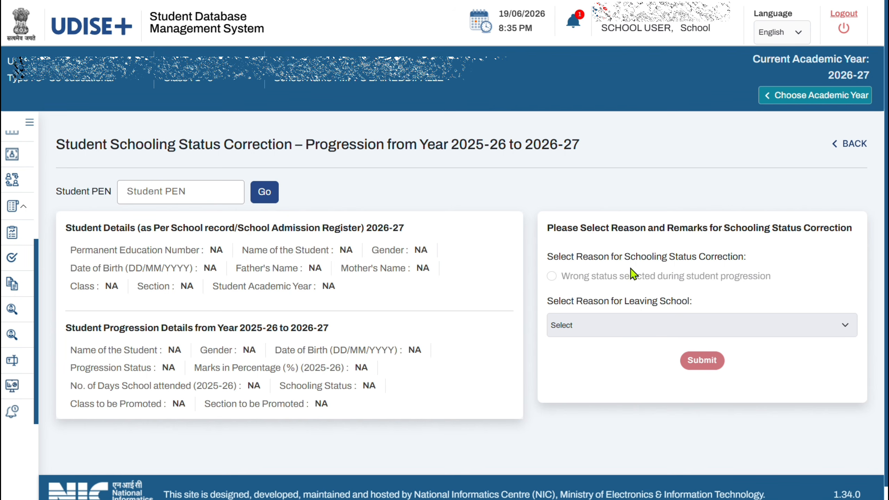
Step: Return to the schooling status options, open Send to Dropbox for 2026-27 and acknowledge its notice
click(857, 149)
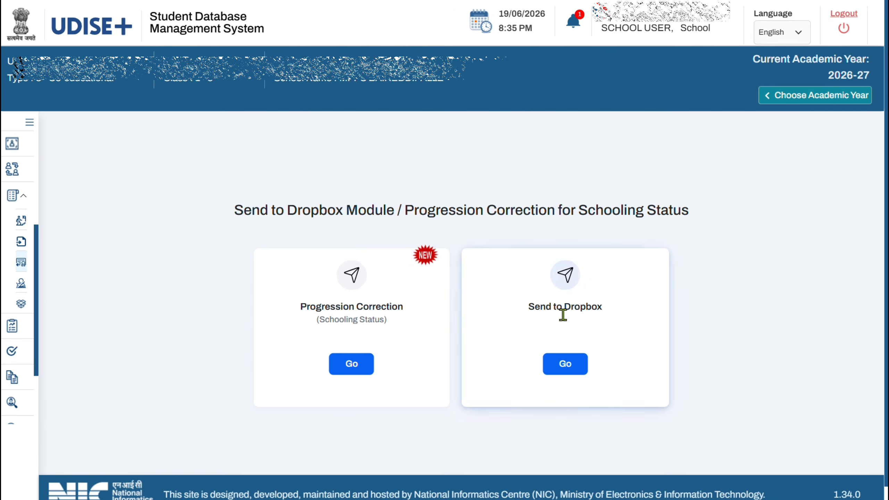
click(562, 367)
click(441, 325)
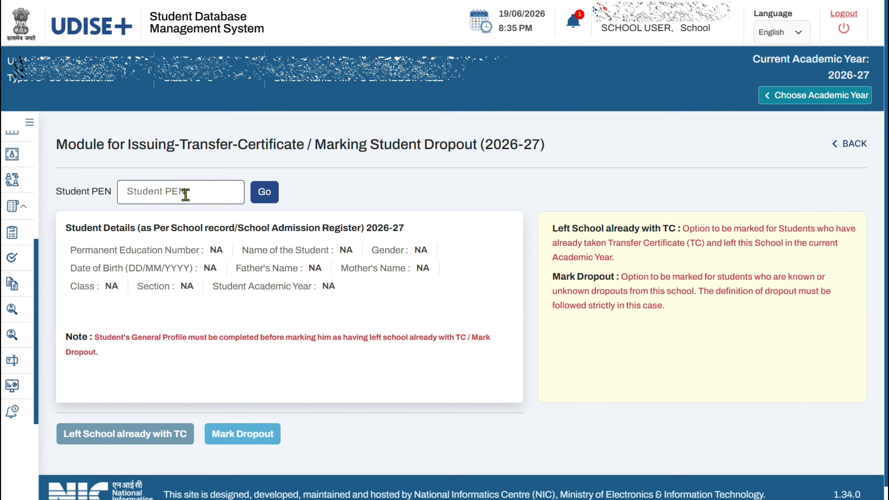
Step: Look up the student by PEN in the transfer certificate and dropout form and choose Mark Dropout
click(179, 185)
key(ctrl+v)
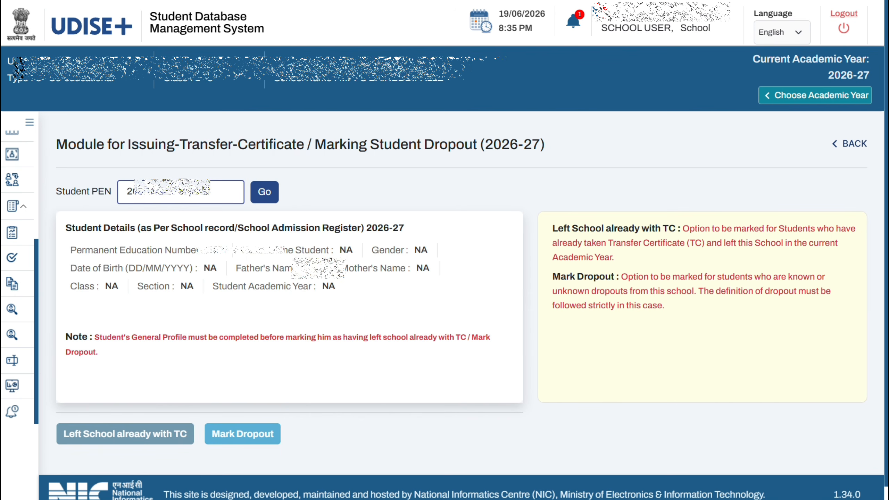
click(270, 199)
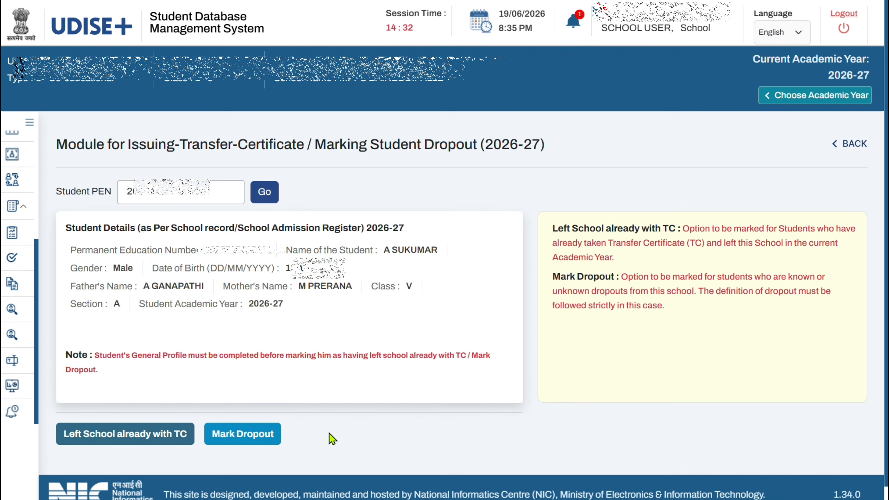
click(241, 439)
Step: Open the Inactivate Student Module and look at the Mark Student Inactivate form for students with a PEN
click(66, 304)
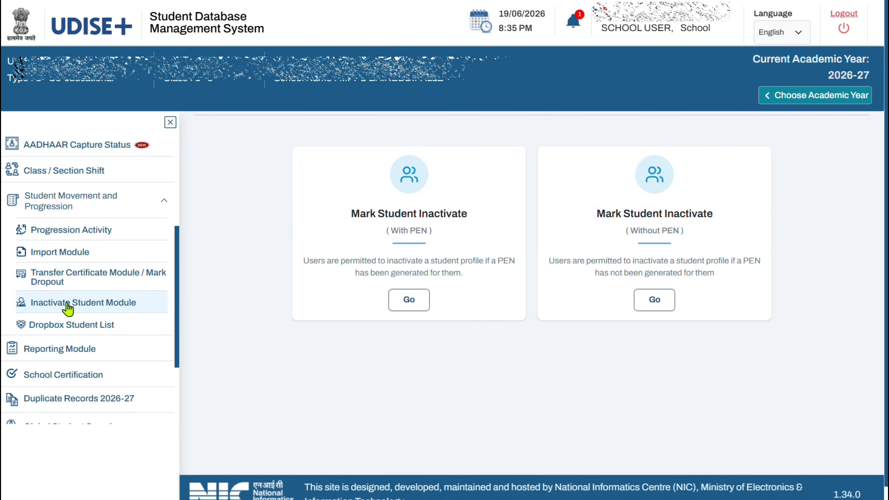
click(170, 122)
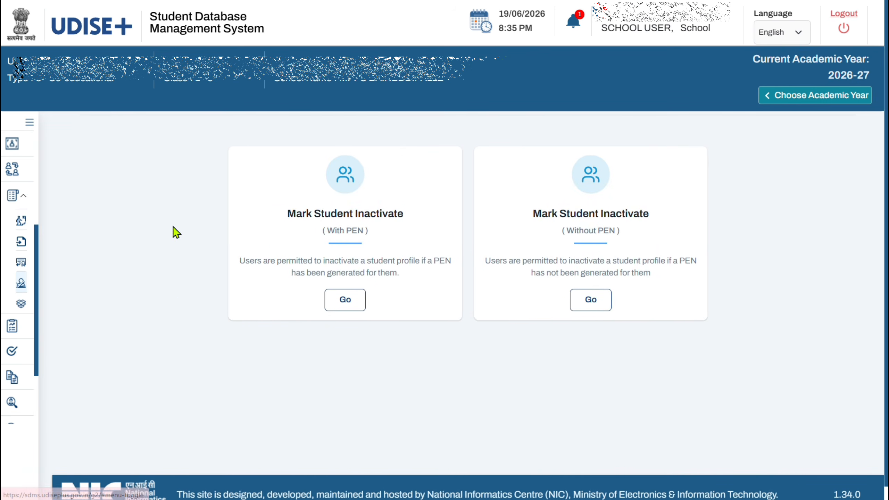
click(364, 235)
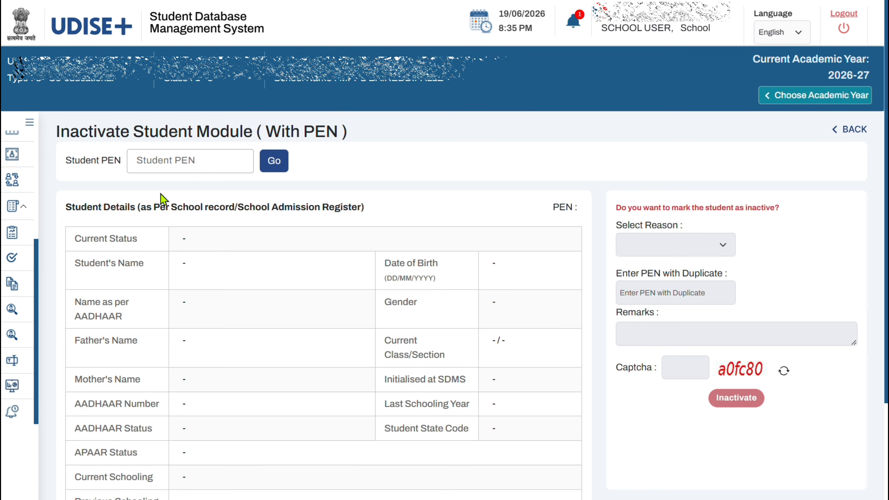
Step: Return to the inactivation options, open the Without PEN form and select class I
click(849, 131)
click(591, 305)
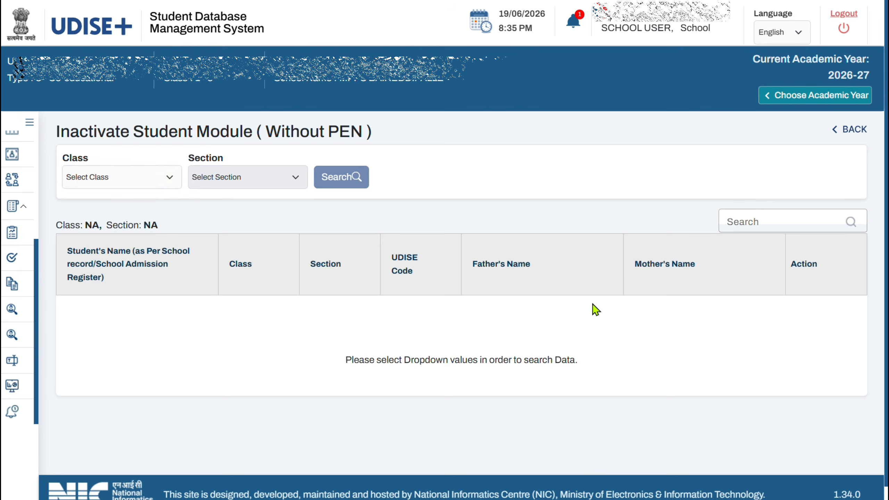
click(108, 172)
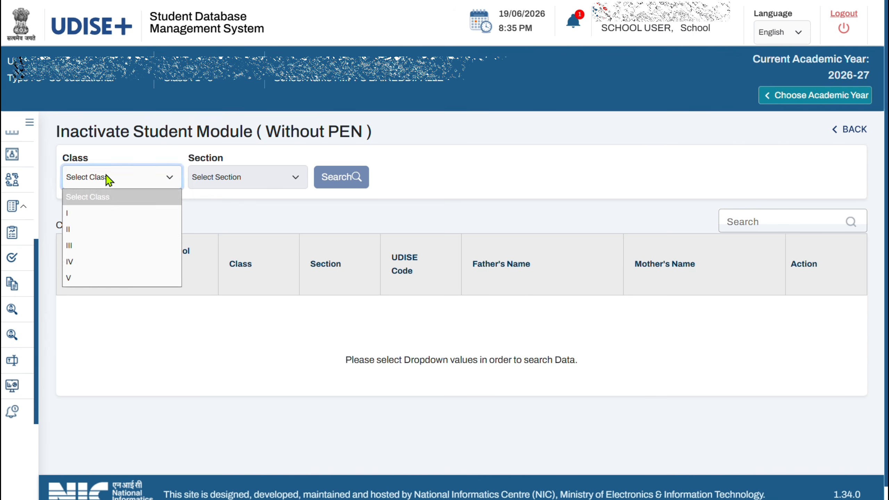
click(99, 216)
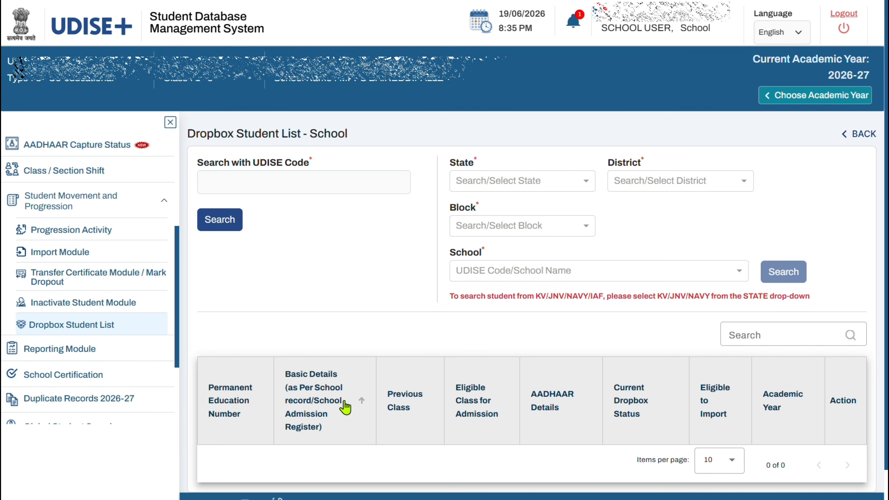
Step: Open the Transfer Certificate Module / Mark Dropout options from the Dropbox Student List
click(84, 285)
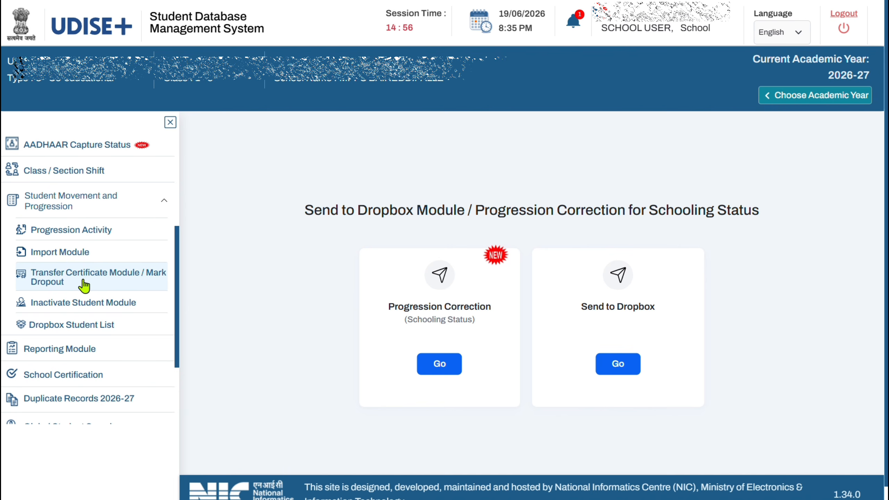